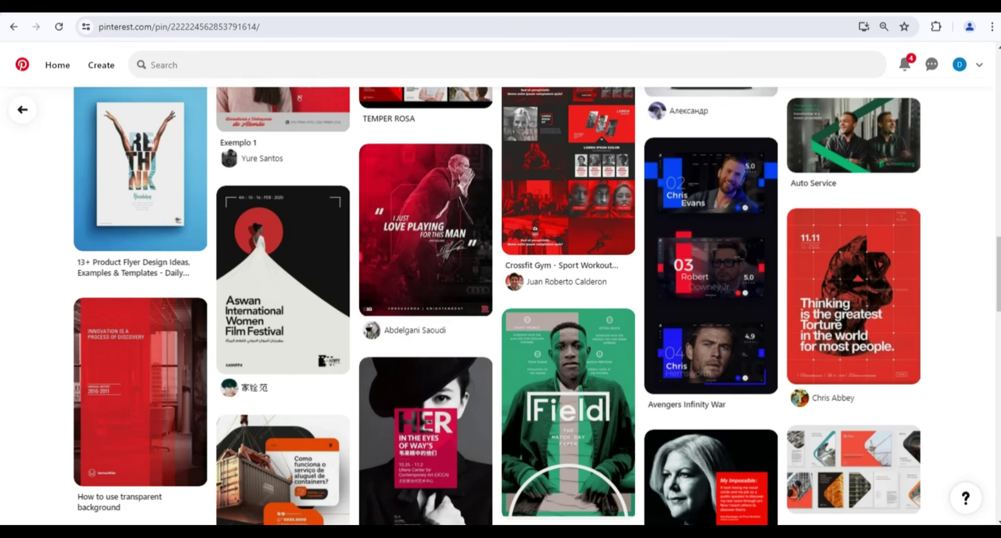
Scroll through the More to explore pins below the Union Direct pin
{"action": "scroll", "coordinate": [496, 305], "scroll_direction": "down", "scroll_amount": 1}
{"action": "scroll", "coordinate": [497, 306], "scroll_direction": "down", "scroll_amount": 2}
{"action": "scroll", "coordinate": [496, 306], "scroll_direction": "down", "scroll_amount": 2}
{"action": "scroll", "coordinate": [496, 306], "scroll_direction": "down", "scroll_amount": 1}
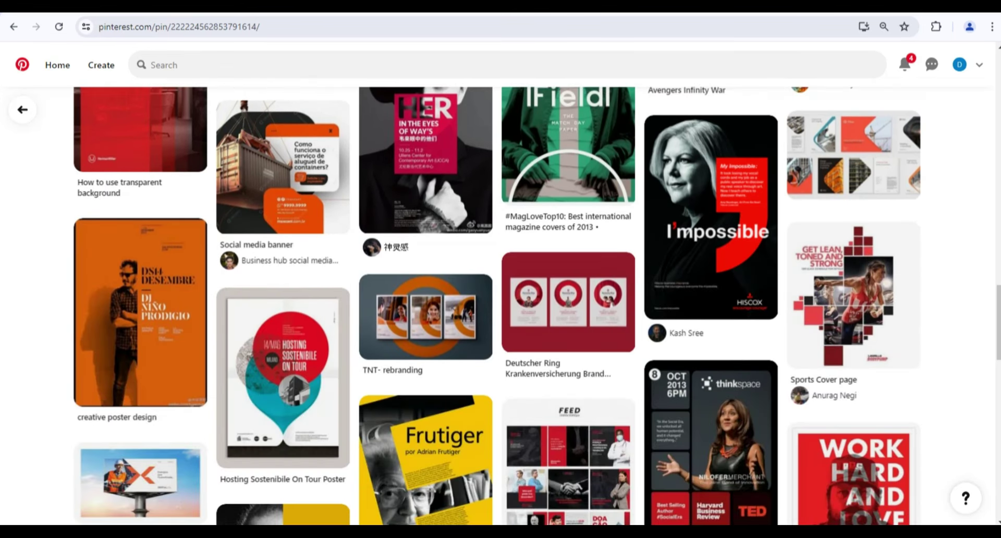
{"action": "scroll", "coordinate": [496, 306], "scroll_direction": "down", "scroll_amount": 3}
{"action": "scroll", "coordinate": [496, 306], "scroll_direction": "down", "scroll_amount": 1}
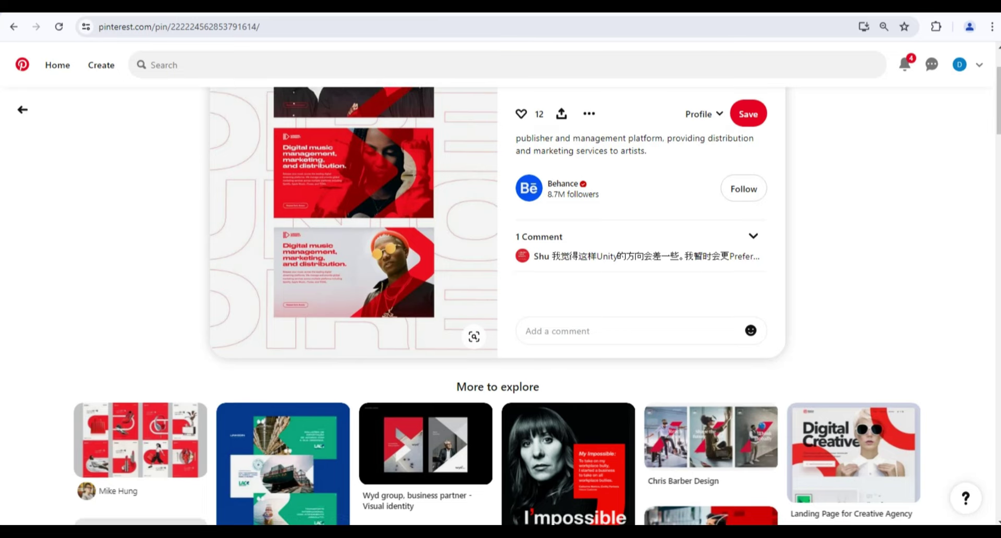
{"action": "scroll", "coordinate": [497, 305], "scroll_direction": "down", "scroll_amount": 3}
{"action": "scroll", "coordinate": [497, 306], "scroll_direction": "down", "scroll_amount": 2}
{"action": "scroll", "coordinate": [498, 305], "scroll_direction": "down", "scroll_amount": 2}
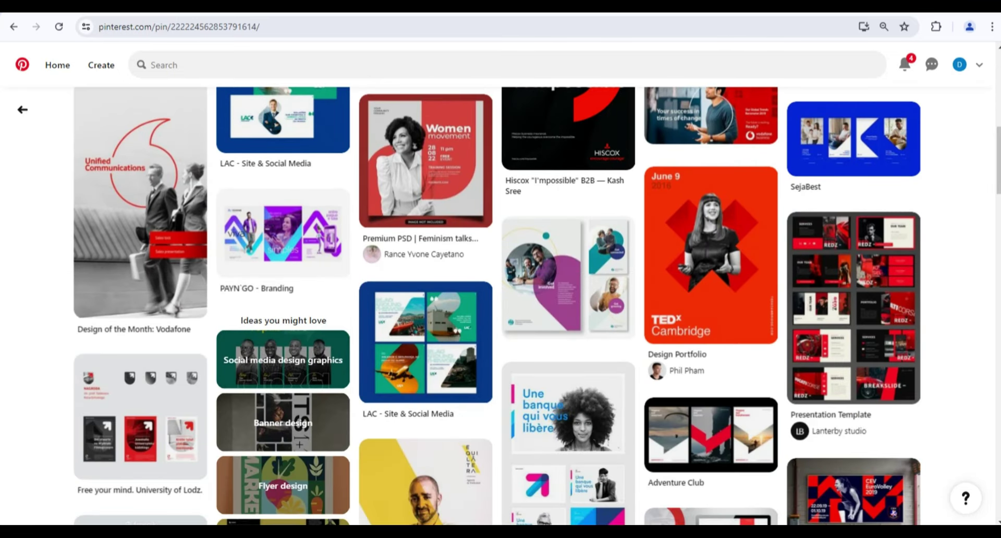
{"action": "scroll", "coordinate": [497, 305], "scroll_direction": "down", "scroll_amount": 2}
{"action": "scroll", "coordinate": [497, 305], "scroll_direction": "down", "scroll_amount": 2}
{"action": "scroll", "coordinate": [497, 306], "scroll_direction": "down", "scroll_amount": 2}
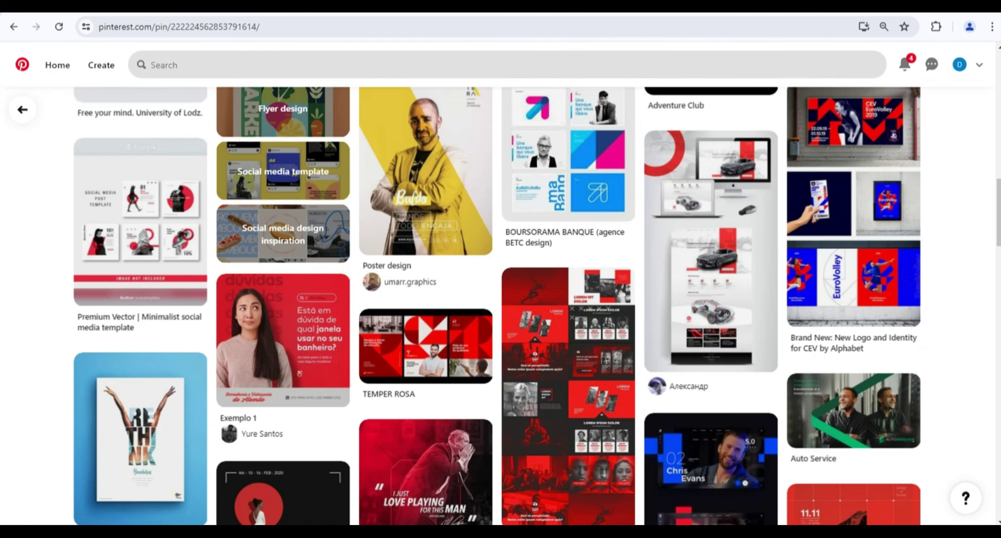
Return to the top of the Union Direct pin and scroll down again
{"action": "key", "text": "Home"}
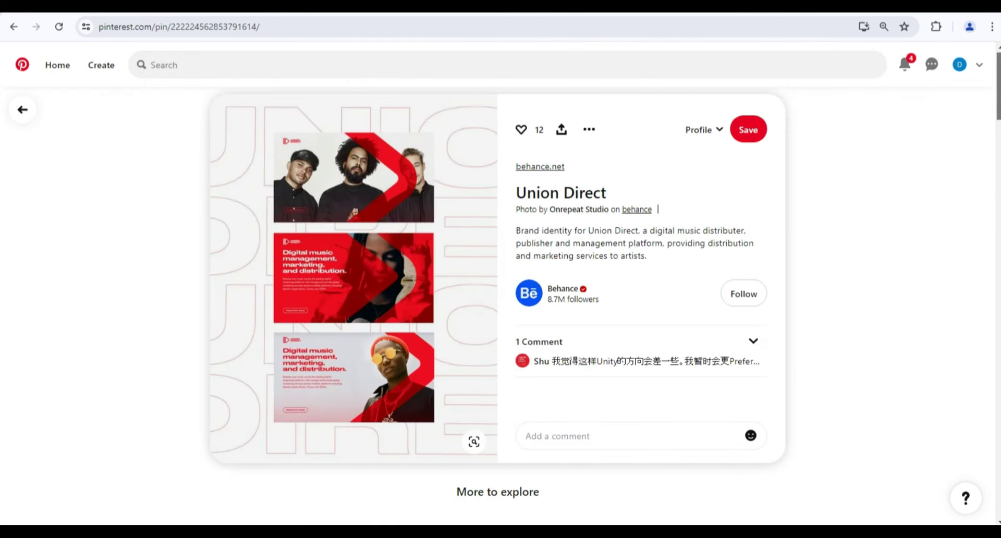
{"action": "scroll", "coordinate": [497, 305], "scroll_direction": "down", "scroll_amount": 2}
{"action": "scroll", "coordinate": [497, 305], "scroll_direction": "down", "scroll_amount": 2}
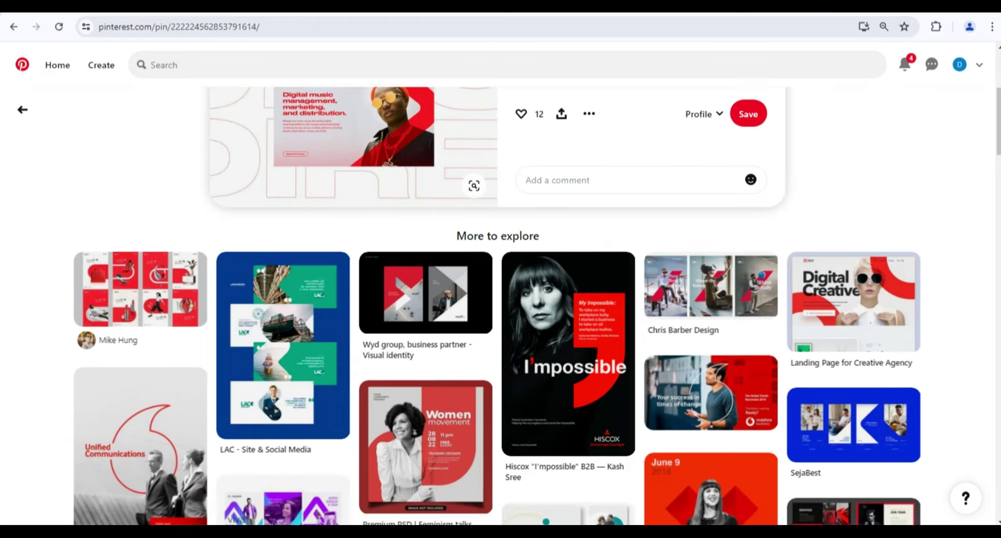
{"action": "scroll", "coordinate": [497, 305], "scroll_direction": "down", "scroll_amount": 2}
{"action": "scroll", "coordinate": [497, 305], "scroll_direction": "down", "scroll_amount": 2}
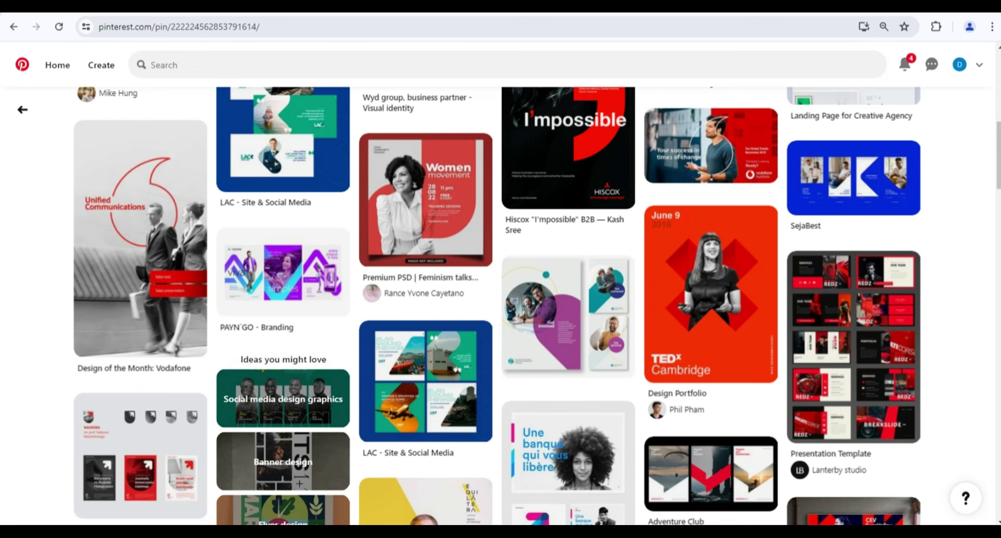
Search Pinterest for 'flyer'
{"action": "left_click", "coordinate": [260, 65]}
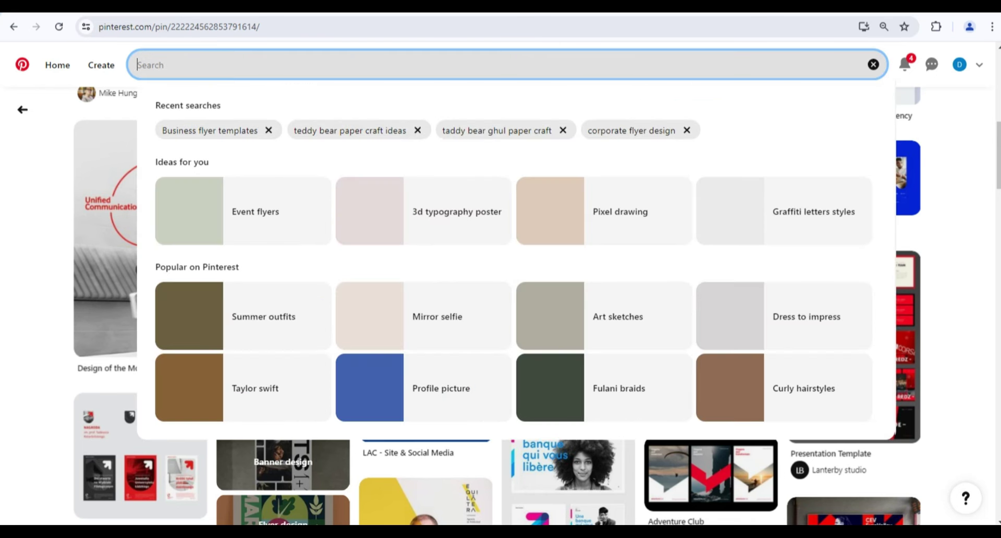
{"action": "type", "text": "flye"}
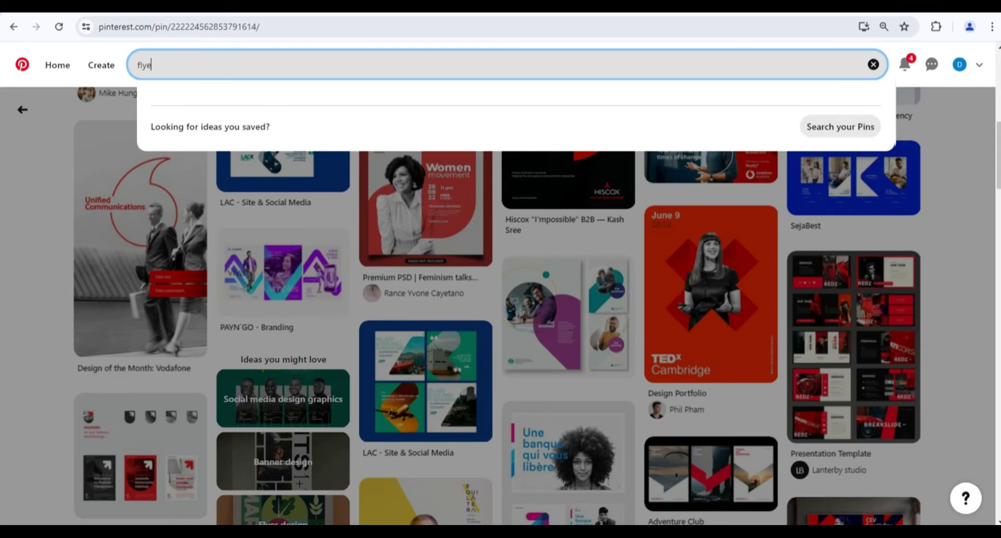
{"action": "type", "text": "r"}
{"action": "key", "text": "Return"}
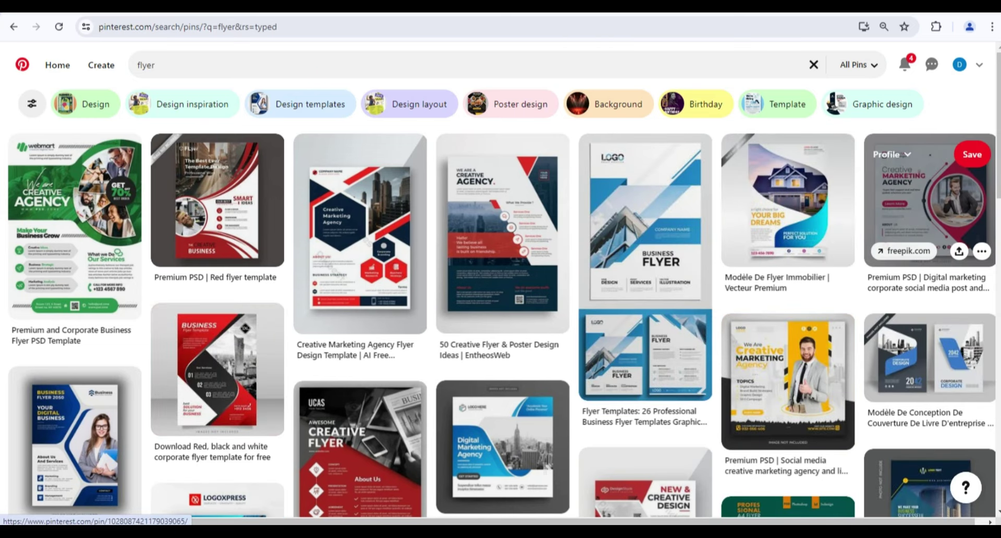
Scroll through the business and marketing flyer design results
{"action": "scroll", "coordinate": [928, 209], "scroll_direction": "down", "scroll_amount": 2}
{"action": "scroll", "coordinate": [928, 209], "scroll_direction": "down", "scroll_amount": 2}
{"action": "scroll", "coordinate": [928, 209], "scroll_direction": "down", "scroll_amount": 1}
{"action": "scroll", "coordinate": [928, 208], "scroll_direction": "down", "scroll_amount": 1}
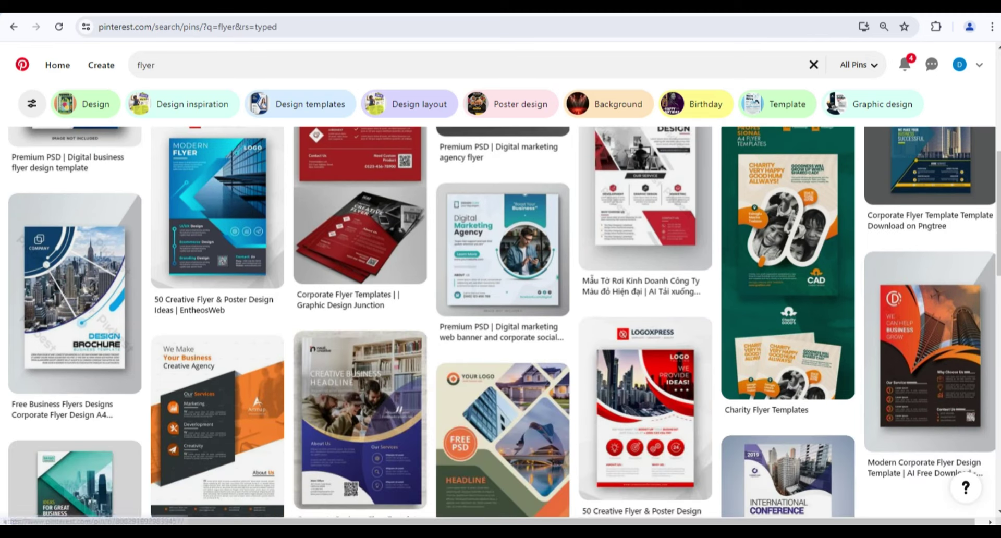
{"action": "scroll", "coordinate": [500, 321], "scroll_direction": "down", "scroll_amount": 1}
{"action": "scroll", "coordinate": [500, 321], "scroll_direction": "down", "scroll_amount": 1}
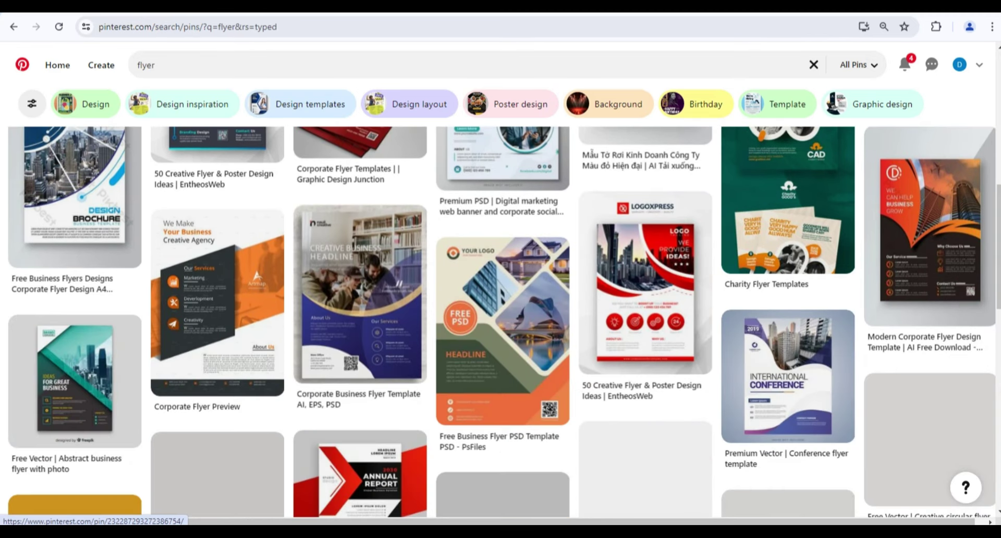
{"action": "scroll", "coordinate": [927, 172], "scroll_direction": "down", "scroll_amount": 2}
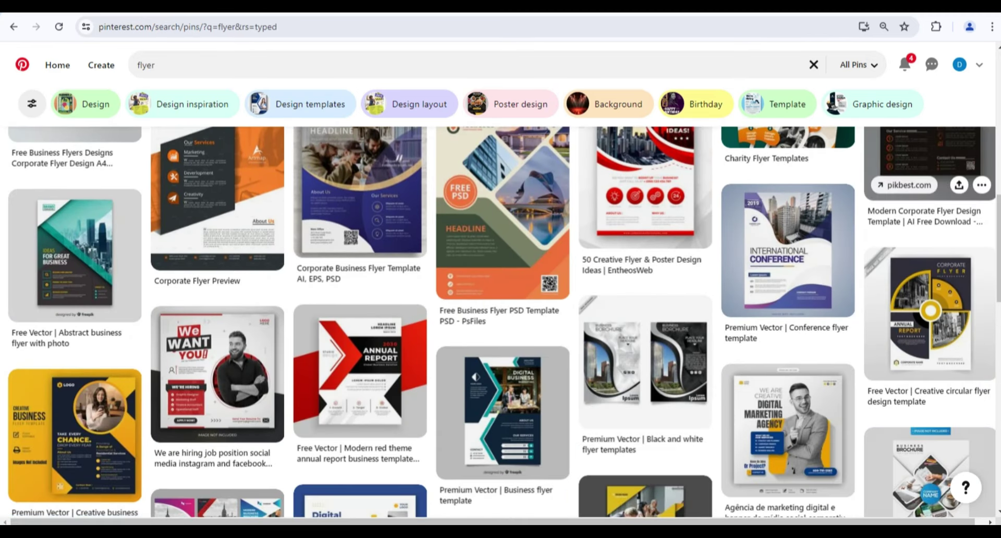
{"action": "scroll", "coordinate": [928, 172], "scroll_direction": "down", "scroll_amount": 1}
{"action": "scroll", "coordinate": [928, 172], "scroll_direction": "down", "scroll_amount": 2}
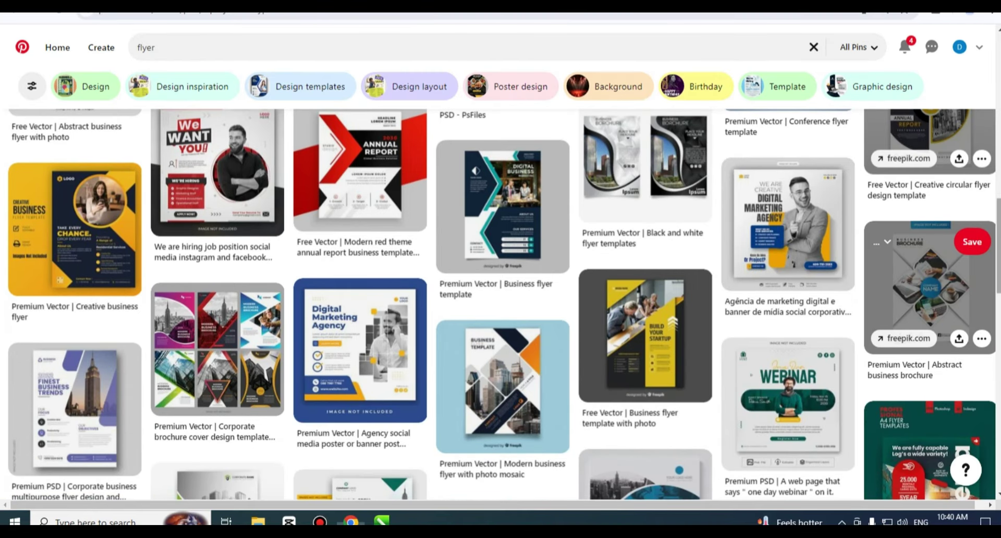
{"action": "scroll", "coordinate": [928, 281], "scroll_direction": "up", "scroll_amount": 10}
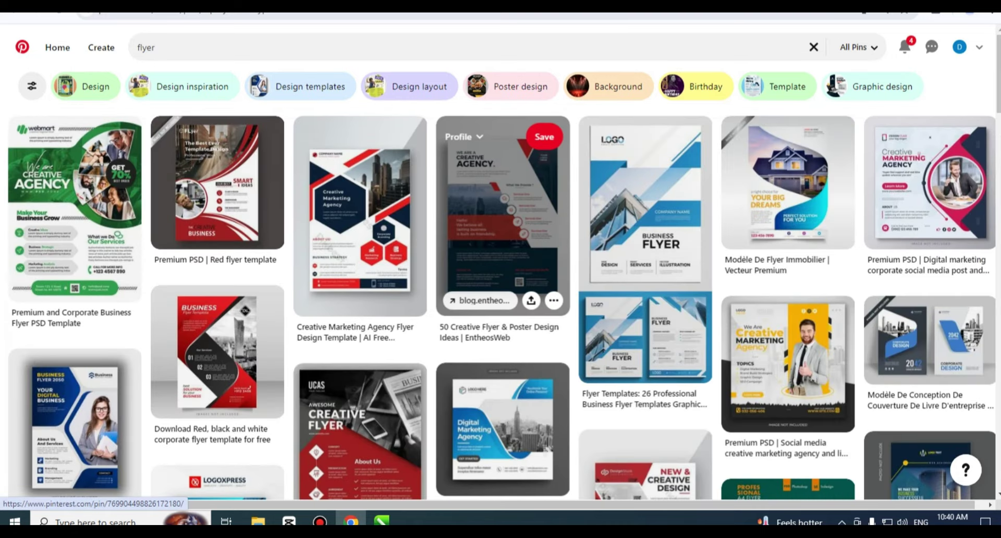
Open the red and navy EntheosWeb Creative Agency flyer pin and copy its image
{"action": "left_click", "coordinate": [495, 235]}
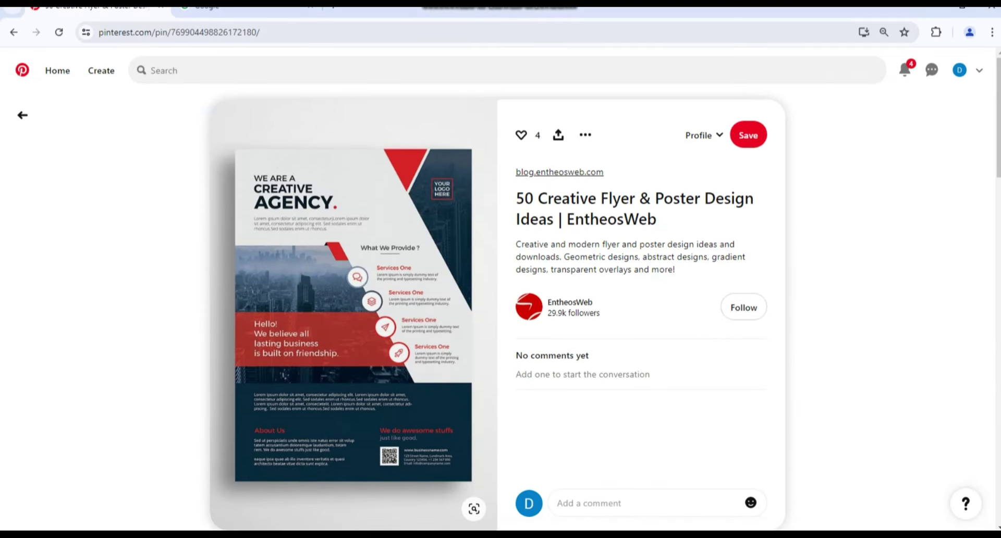
{"action": "scroll", "coordinate": [497, 261], "scroll_direction": "up", "scroll_amount": 1}
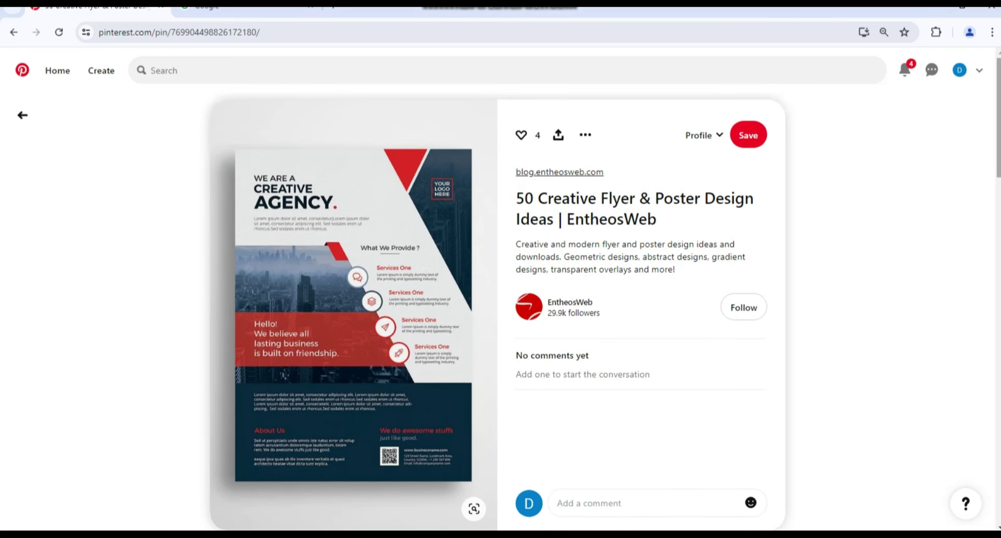
{"action": "scroll", "coordinate": [498, 261], "scroll_direction": "down", "scroll_amount": 2}
{"action": "scroll", "coordinate": [498, 261], "scroll_direction": "up", "scroll_amount": 1}
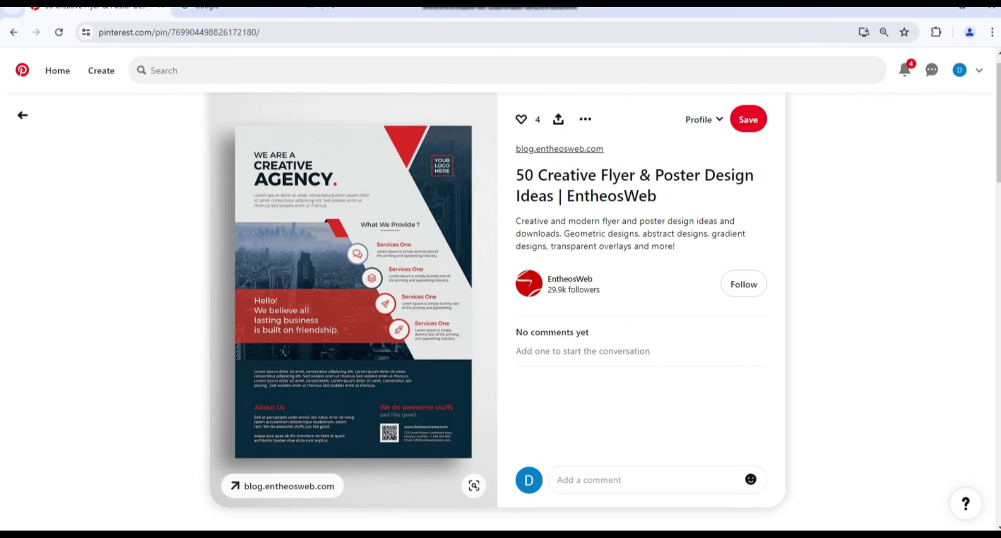
{"action": "right_click", "coordinate": [389, 235]}
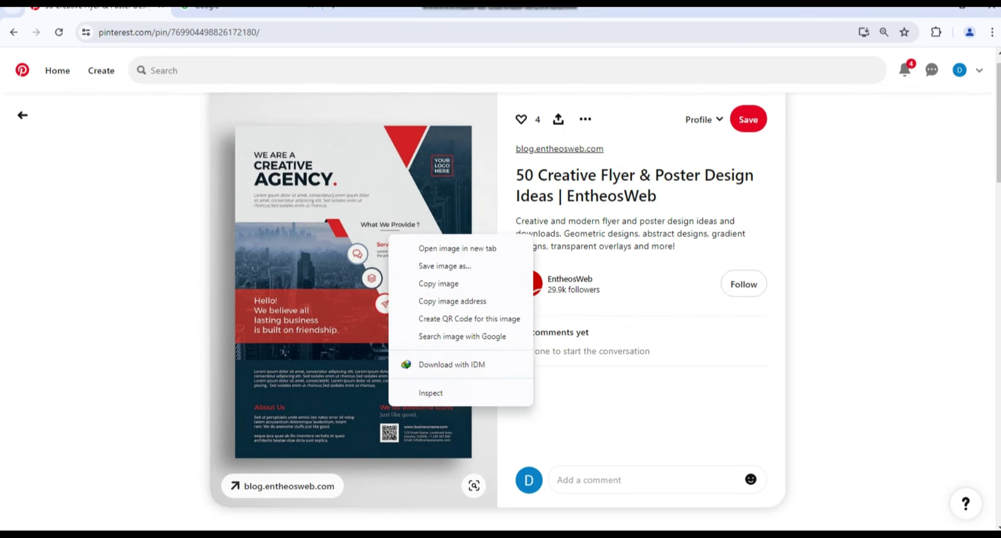
{"action": "left_click", "coordinate": [439, 283]}
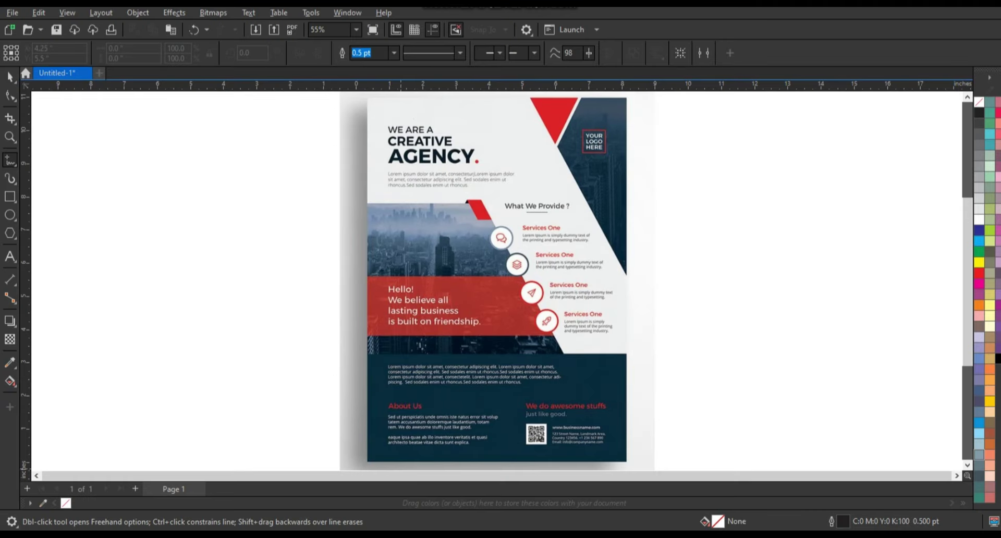
Replace the placed flyer with the pasted reference image, moved beside the page
{"action": "double_click", "coordinate": [9, 76]}
{"action": "key", "text": "Delete"}
{"action": "right_click", "coordinate": [497, 243]}
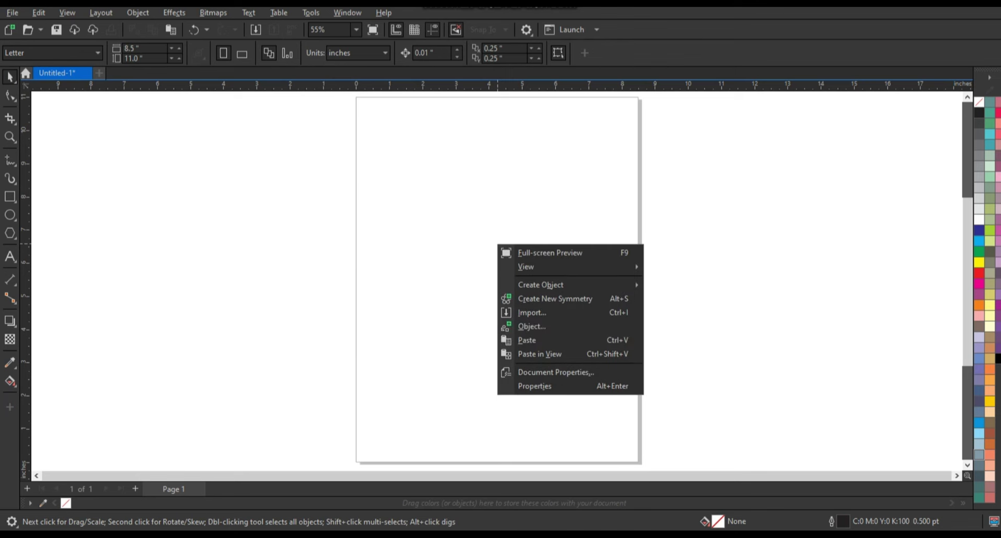
{"action": "left_click", "coordinate": [521, 340]}
{"action": "scroll", "coordinate": [660, 288], "scroll_direction": "down", "scroll_amount": 2}
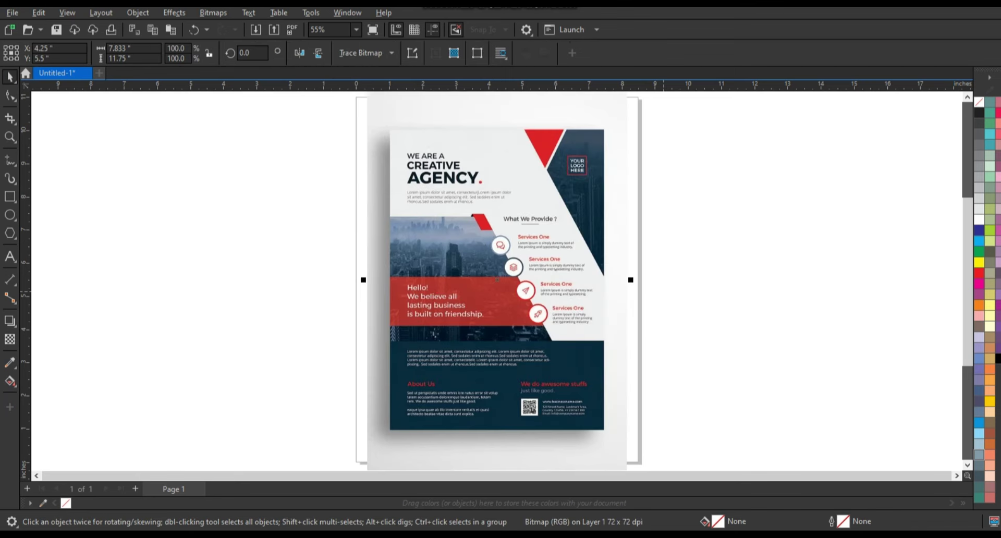
{"action": "left_click_drag", "start_coordinate": [553, 283], "coordinate": [293, 272]}
Zoom in on the reference flyer and shift the view to show canvas on its left
{"action": "key", "text": "z"}
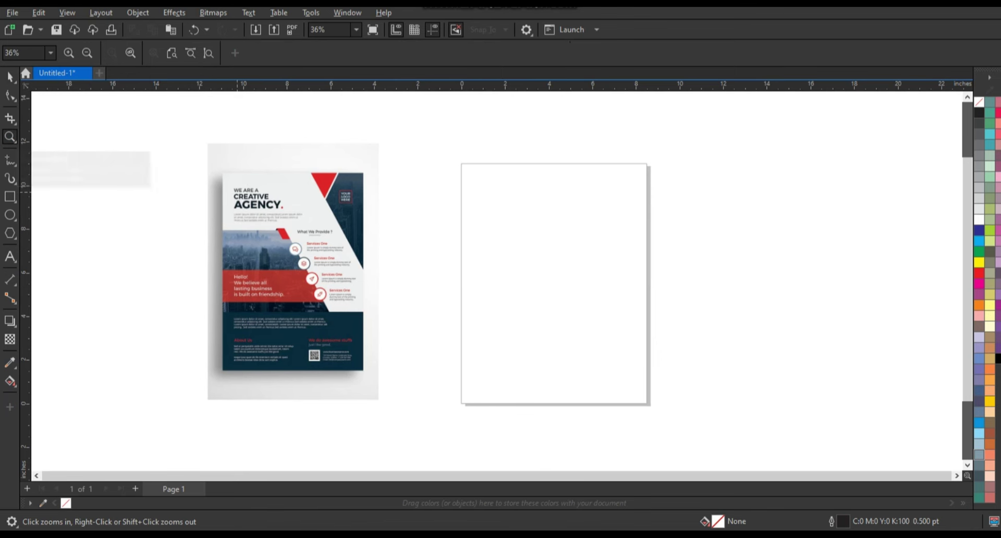
{"action": "left_click_drag", "start_coordinate": [219, 166], "coordinate": [369, 375]}
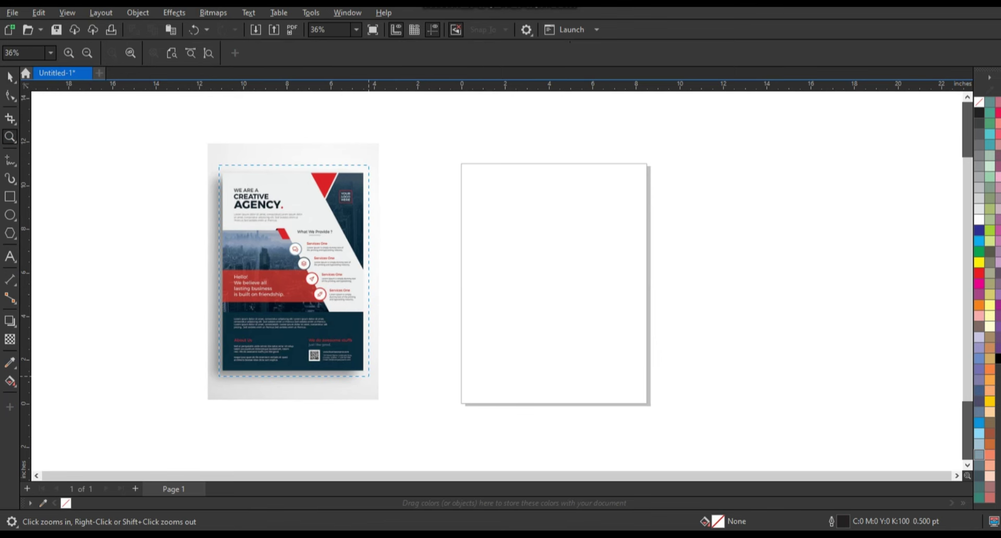
{"action": "left_click_drag", "start_coordinate": [362, 102], "coordinate": [638, 372]}
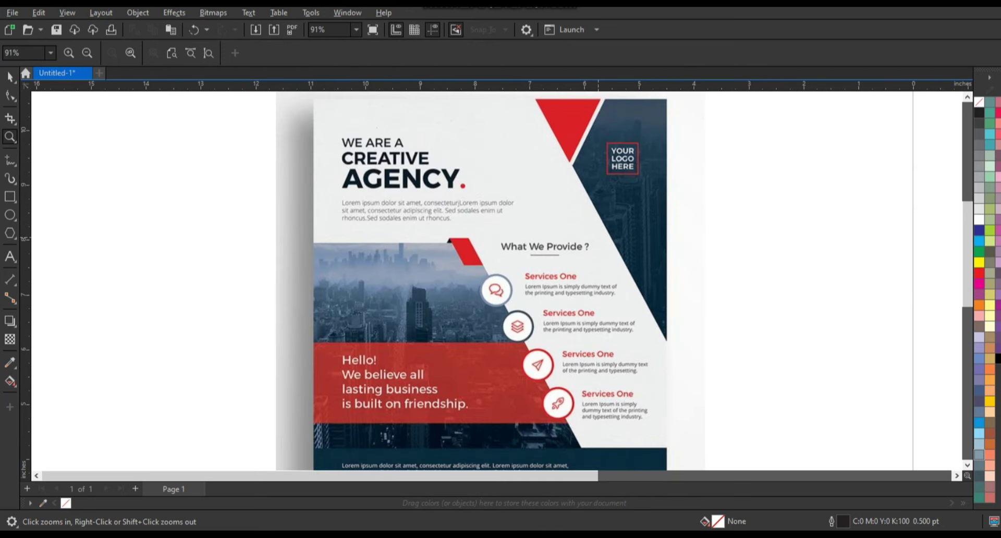
{"action": "scroll", "coordinate": [601, 238], "scroll_direction": "down", "scroll_amount": 1}
{"action": "scroll", "coordinate": [600, 238], "scroll_direction": "down", "scroll_amount": 1}
{"action": "left_click_drag", "start_coordinate": [418, 337], "coordinate": [658, 447]}
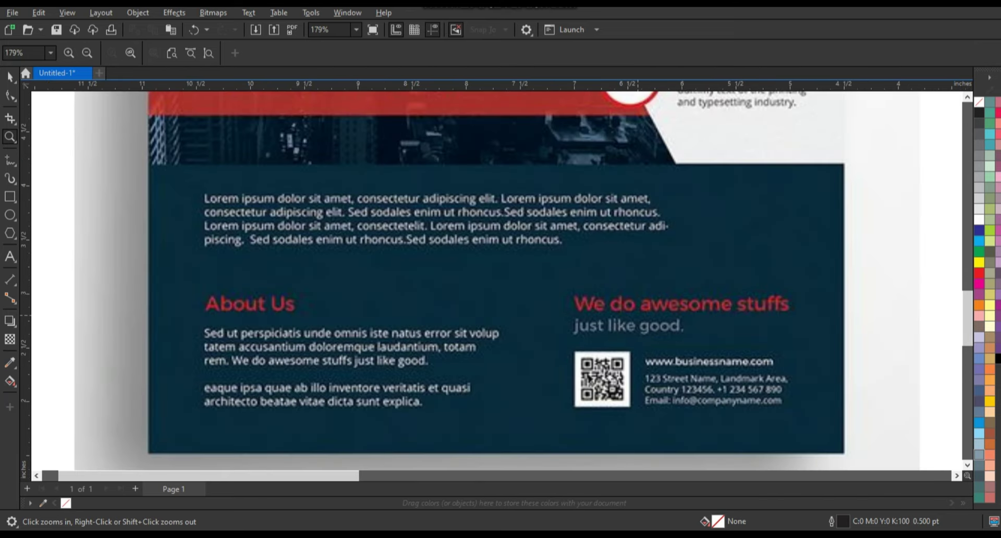
{"action": "scroll", "coordinate": [636, 316], "scroll_direction": "down", "scroll_amount": 4}
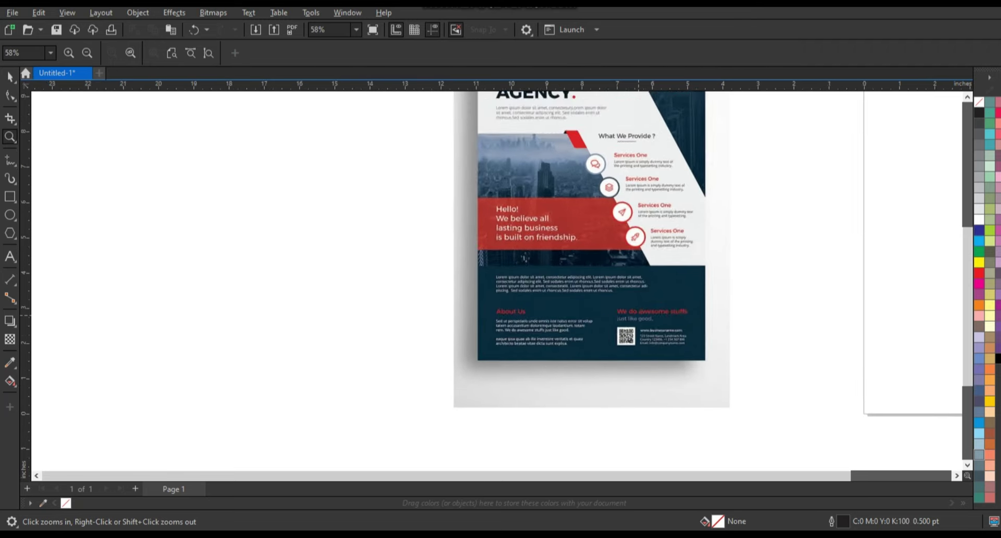
{"action": "scroll", "coordinate": [639, 316], "scroll_direction": "down", "scroll_amount": 1}
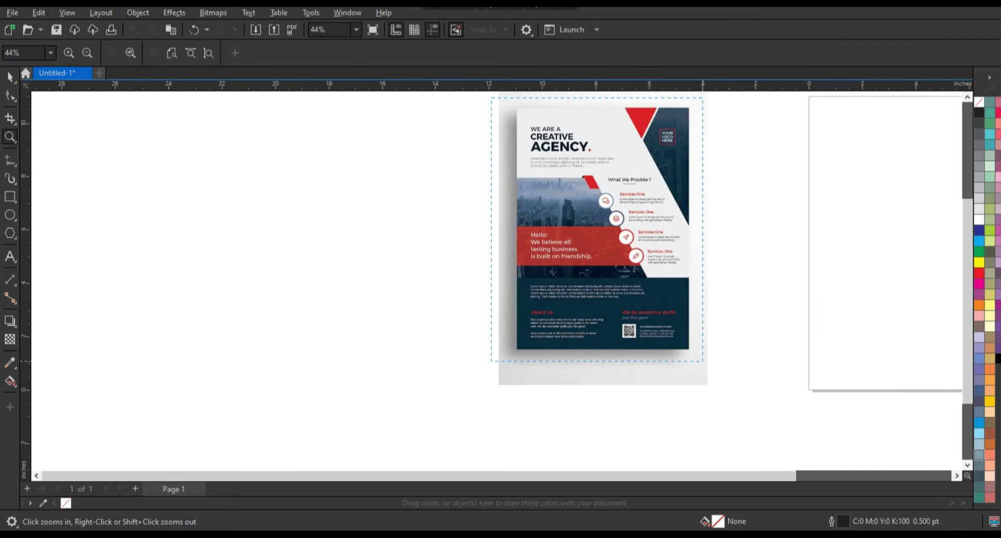
{"action": "scroll", "coordinate": [813, 109], "scroll_direction": "up", "scroll_amount": 1}
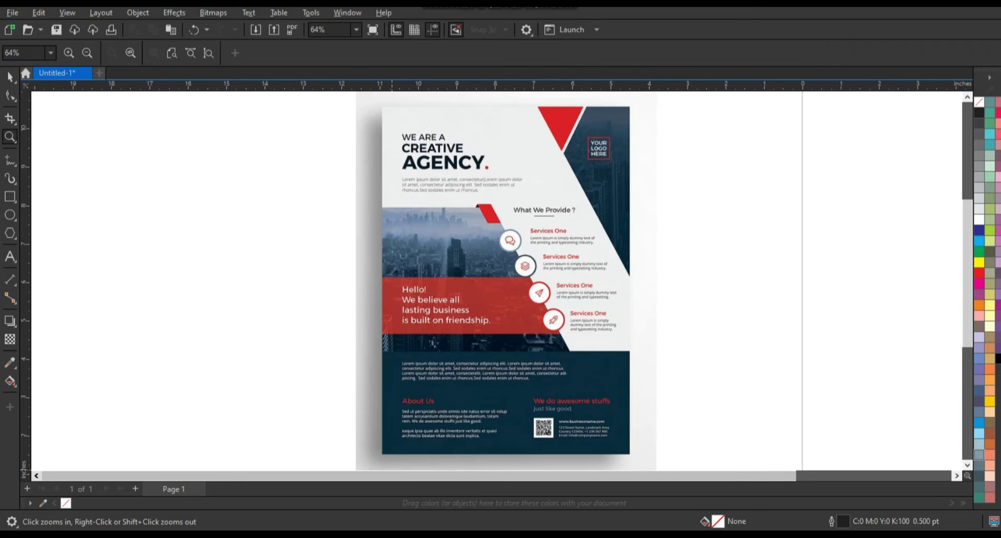
{"action": "left_click", "coordinate": [37, 475]}
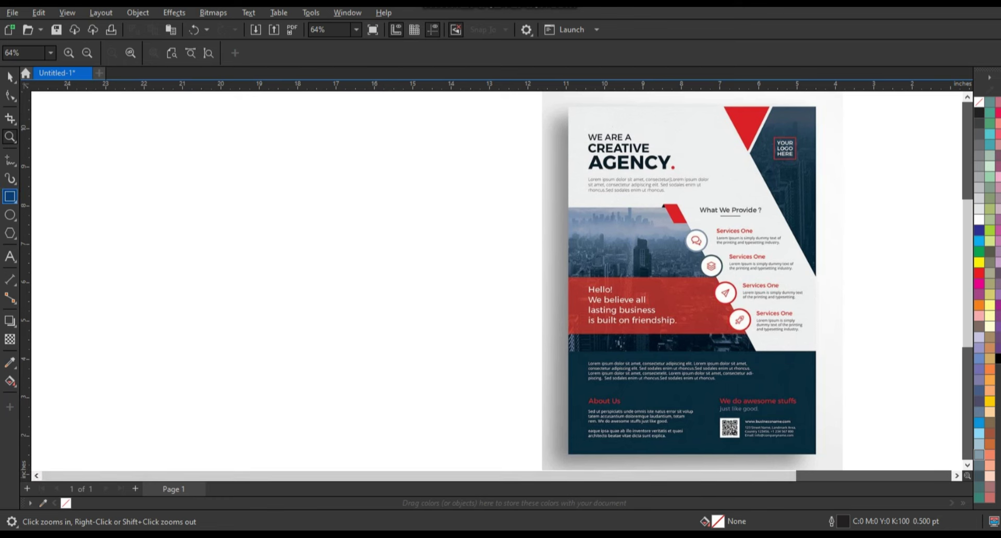
Draw a tall rectangle left of the reference flyer, about 6.86 by 9.84 inches
{"action": "left_click", "coordinate": [9, 197]}
{"action": "left_click_drag", "start_coordinate": [230, 101], "coordinate": [491, 463]}
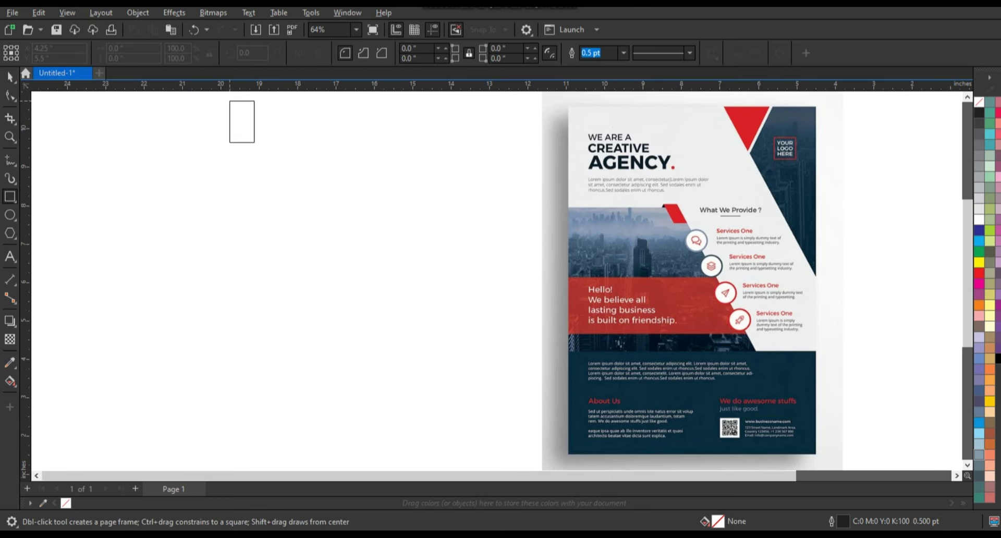
{"action": "scroll", "coordinate": [491, 305], "scroll_direction": "down", "scroll_amount": 1}
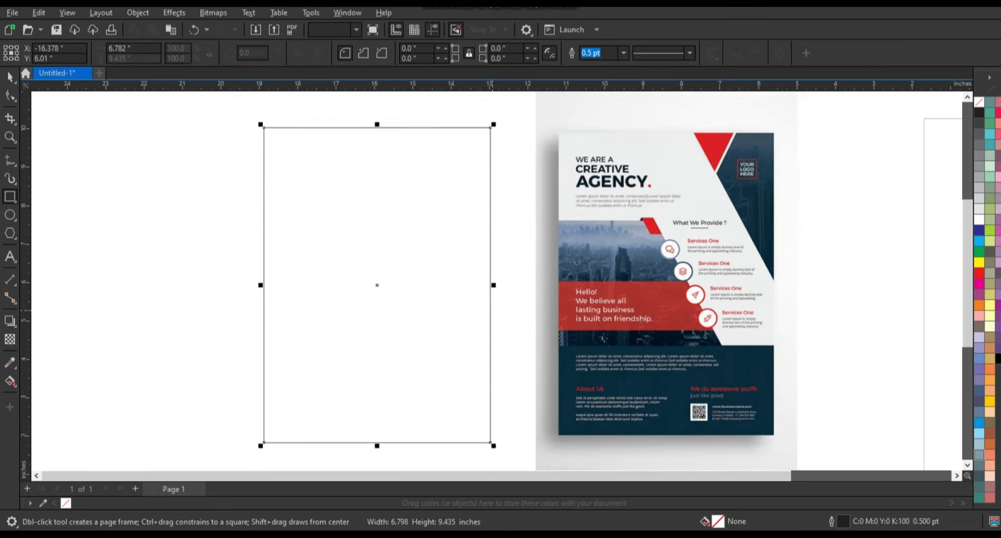
{"action": "left_click", "coordinate": [10, 78]}
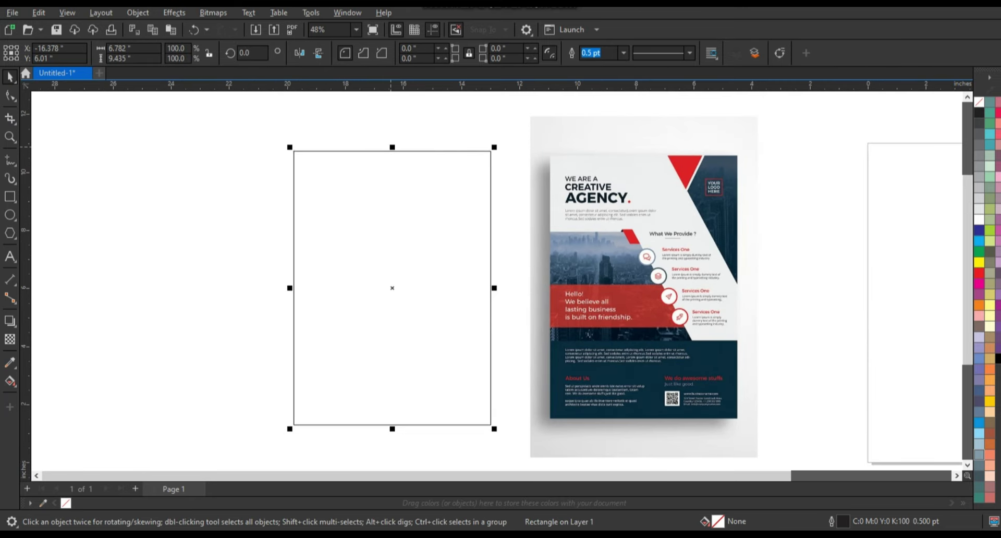
{"action": "left_click_drag", "start_coordinate": [392, 147], "coordinate": [392, 141]}
{"action": "left_click_drag", "start_coordinate": [392, 429], "coordinate": [392, 434]}
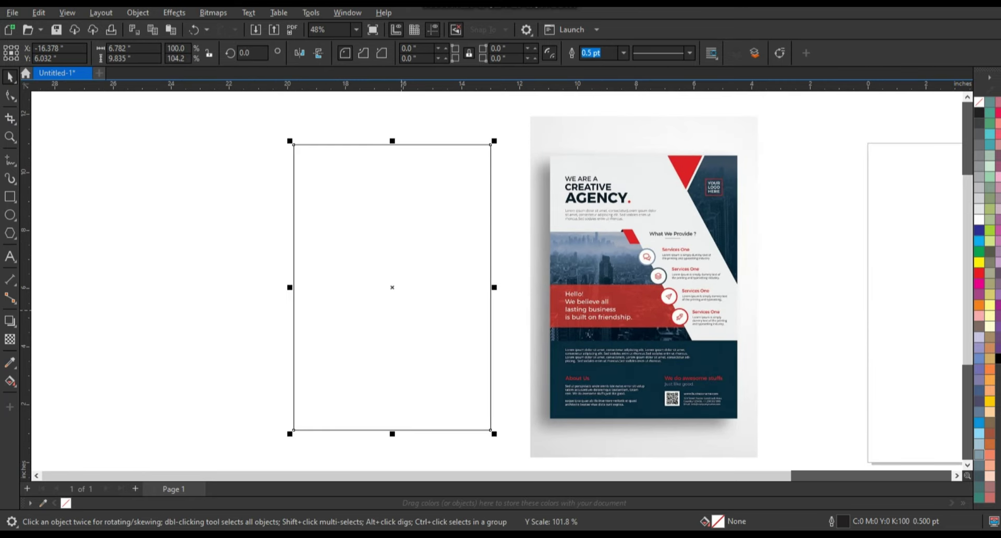
{"action": "left_click_drag", "start_coordinate": [293, 235], "coordinate": [291, 236]}
{"action": "left_click_drag", "start_coordinate": [288, 289], "coordinate": [285, 289]}
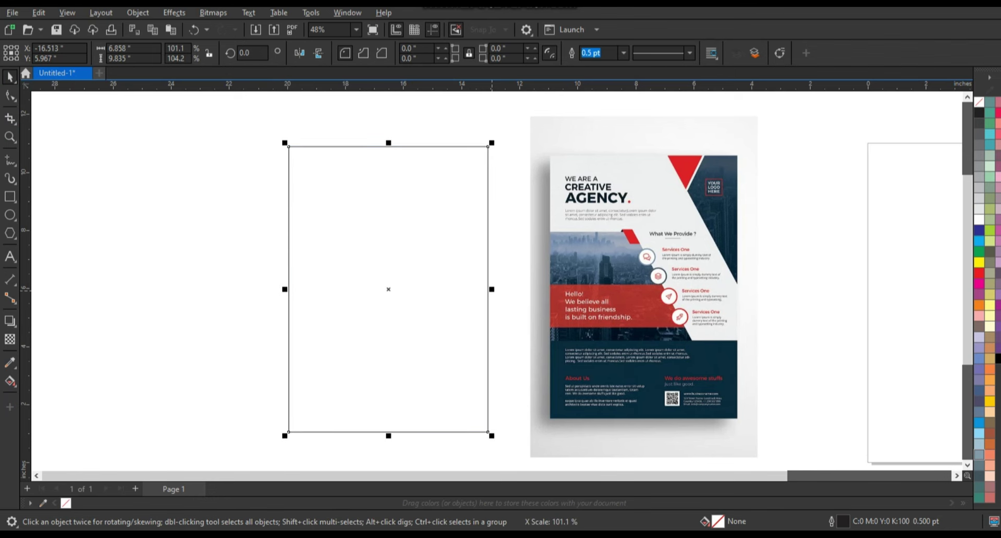
Zoom in on the rectangle and reference flyer
{"action": "key", "text": "Escape"}
{"action": "key", "text": "z"}
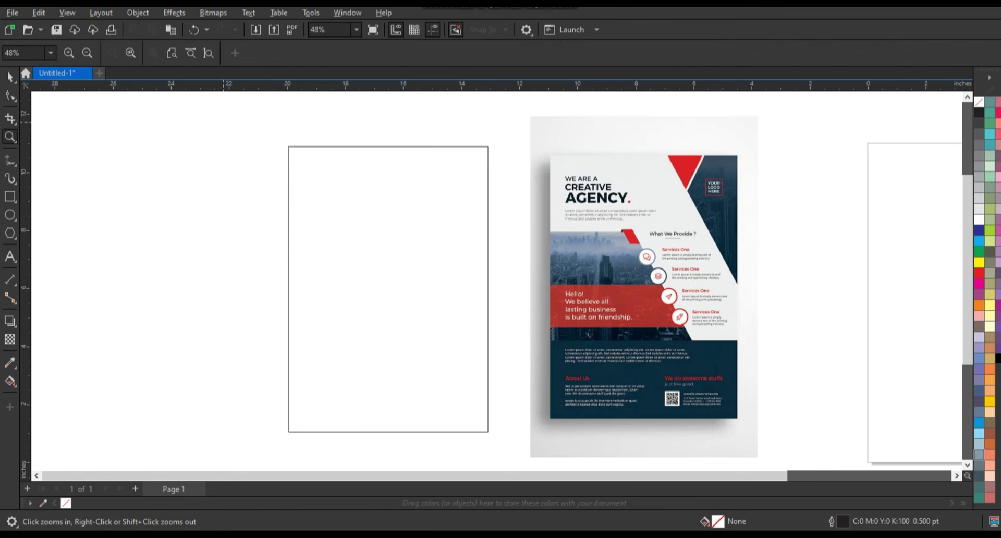
{"action": "left_click_drag", "start_coordinate": [224, 122], "coordinate": [782, 435]}
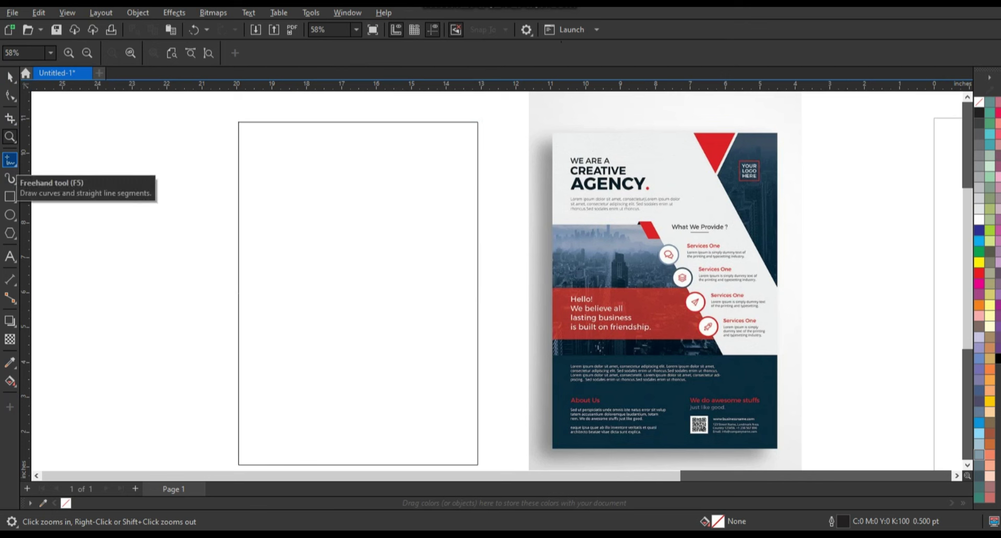
Draw a horizontal line across the rectangle and duplicate it further down
{"action": "left_click", "coordinate": [10, 159]}
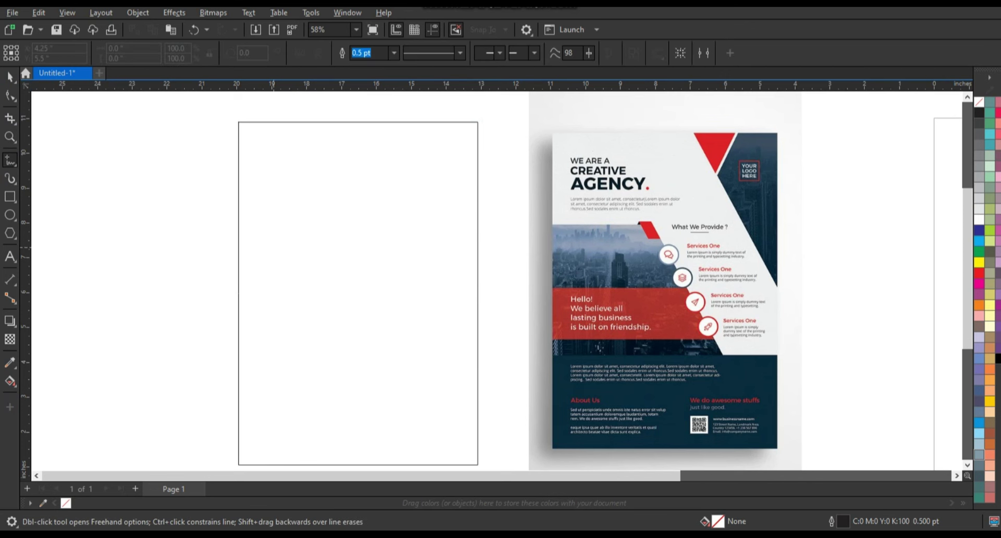
{"action": "left_click", "coordinate": [228, 219]}
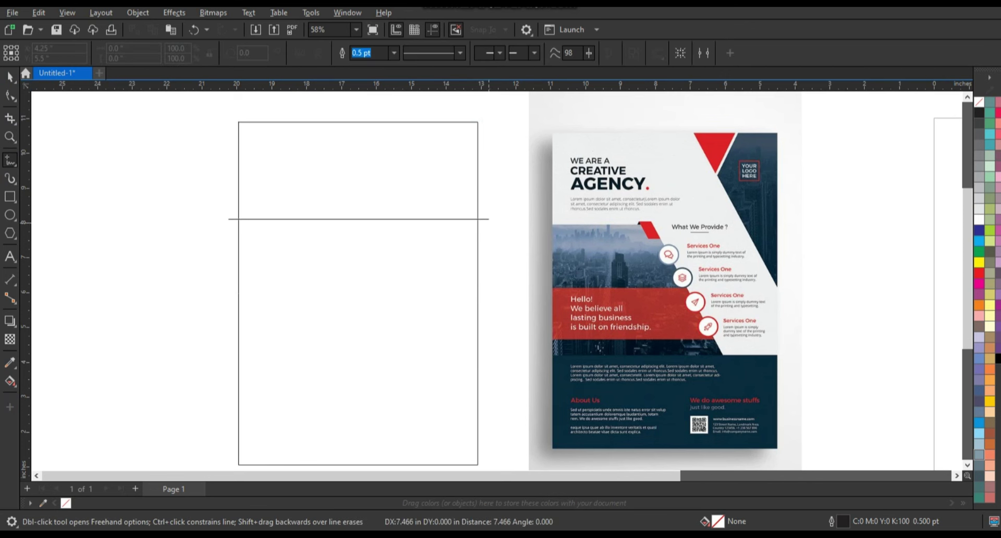
{"action": "left_click", "coordinate": [488, 219]}
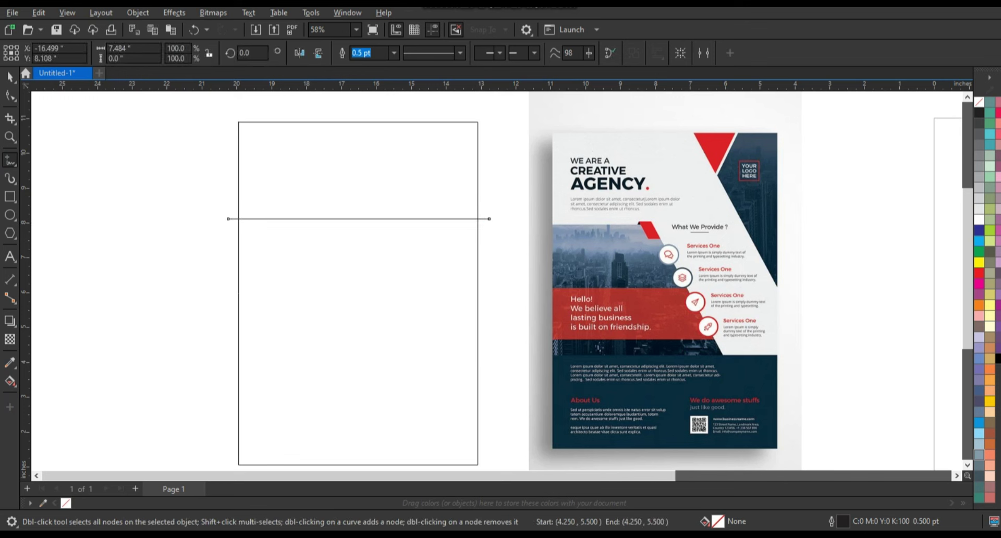
{"action": "left_click", "coordinate": [9, 77]}
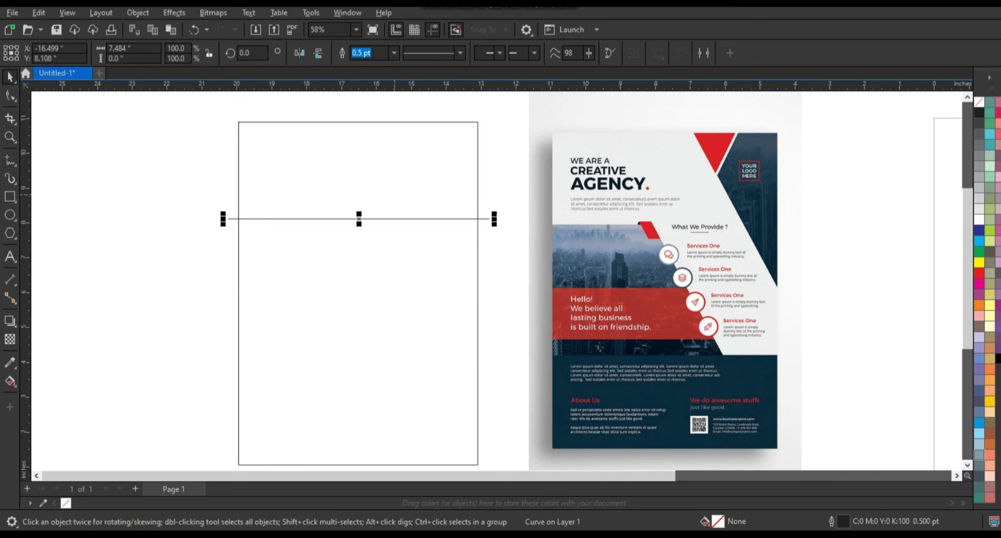
{"action": "mouse_move", "coordinate": [358, 218]}
{"action": "left_mouse_down"}
{"action": "mouse_move", "coordinate": [359, 363]}
{"action": "mouse_move", "coordinate": [359, 290]}
{"action": "left_mouse_up"}
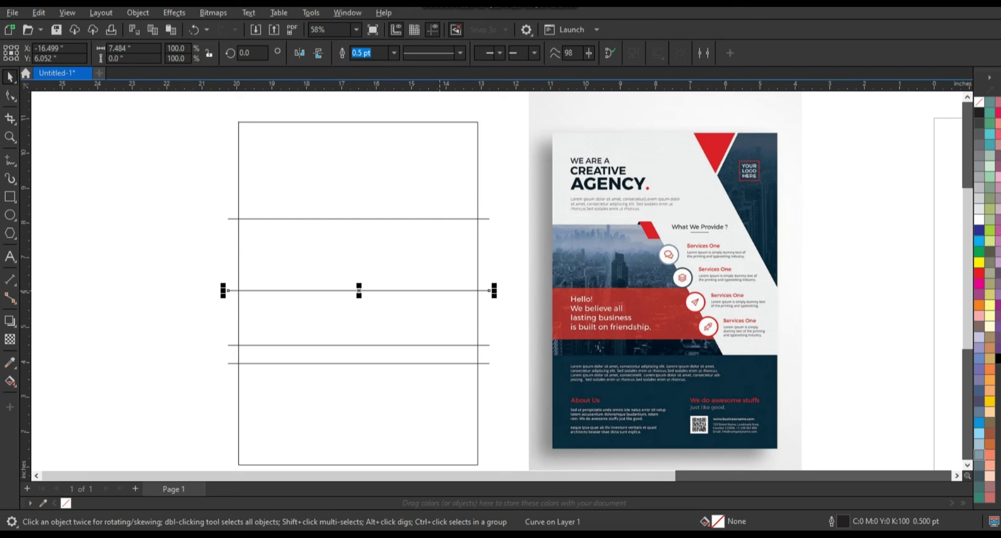
Rotate a line copy to 315° and shift the diagonal to the right
{"action": "left_click", "coordinate": [358, 291]}
{"action": "mouse_move", "coordinate": [494, 291]}
{"action": "left_mouse_down"}
{"action": "mouse_move", "coordinate": [454, 386]}
{"action": "mouse_move", "coordinate": [426, 407]}
{"action": "left_mouse_up"}
{"action": "key", "text": "Escape"}
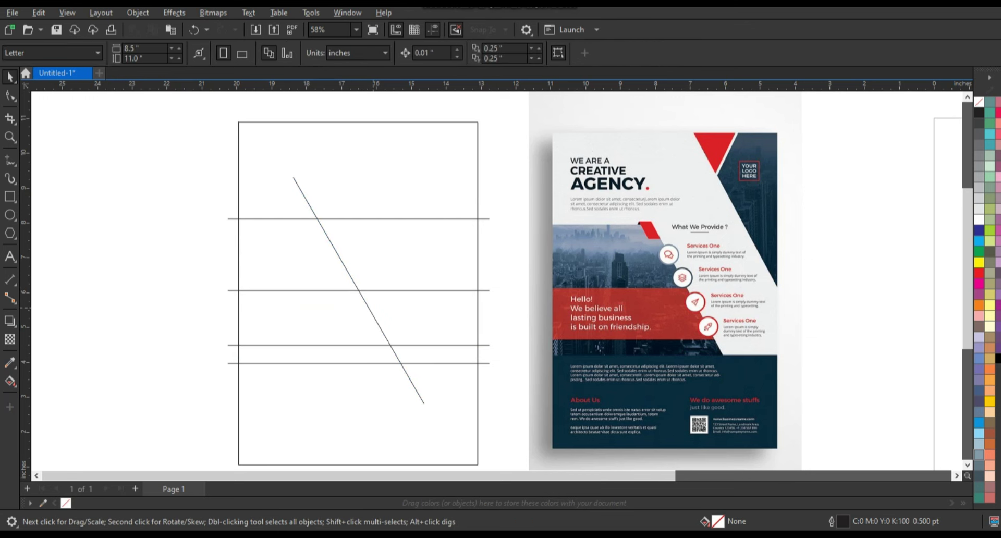
{"action": "left_click_drag", "start_coordinate": [359, 290], "coordinate": [400, 291]}
{"action": "key", "text": "Escape"}
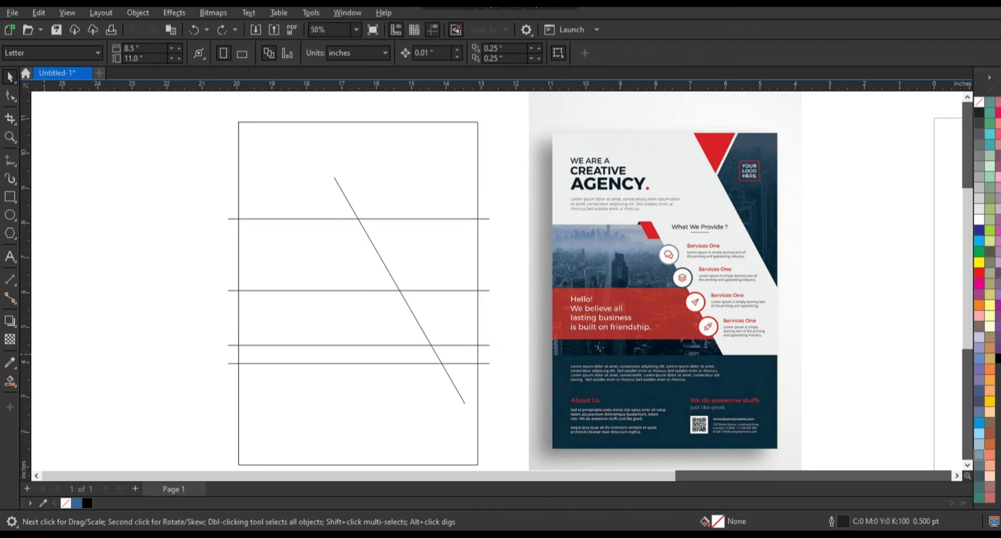
{"action": "left_click", "coordinate": [10, 381]}
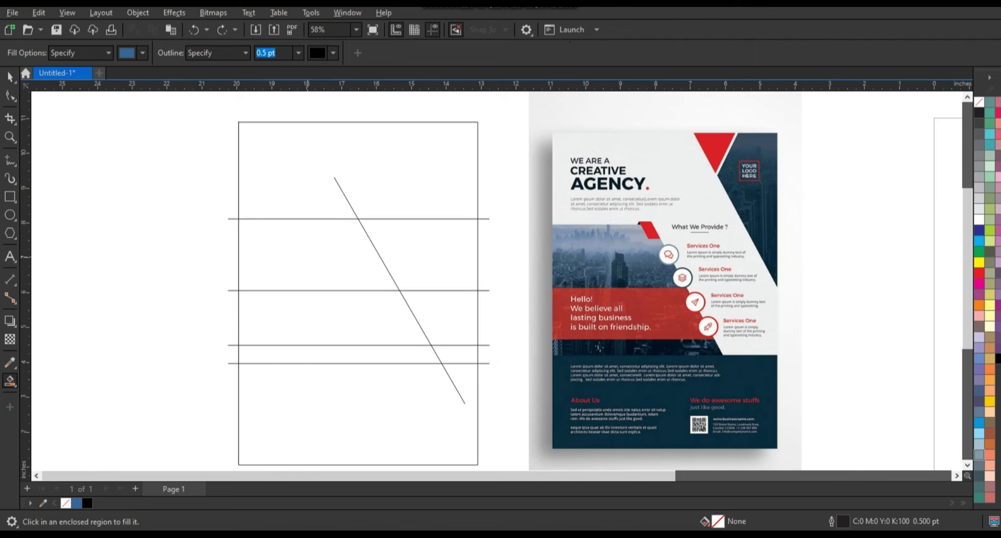
Smart Fill the regions left of the diagonal as separate blue bands
{"action": "left_click", "coordinate": [303, 254]}
{"action": "left_click", "coordinate": [329, 318]}
{"action": "left_click", "coordinate": [339, 354]}
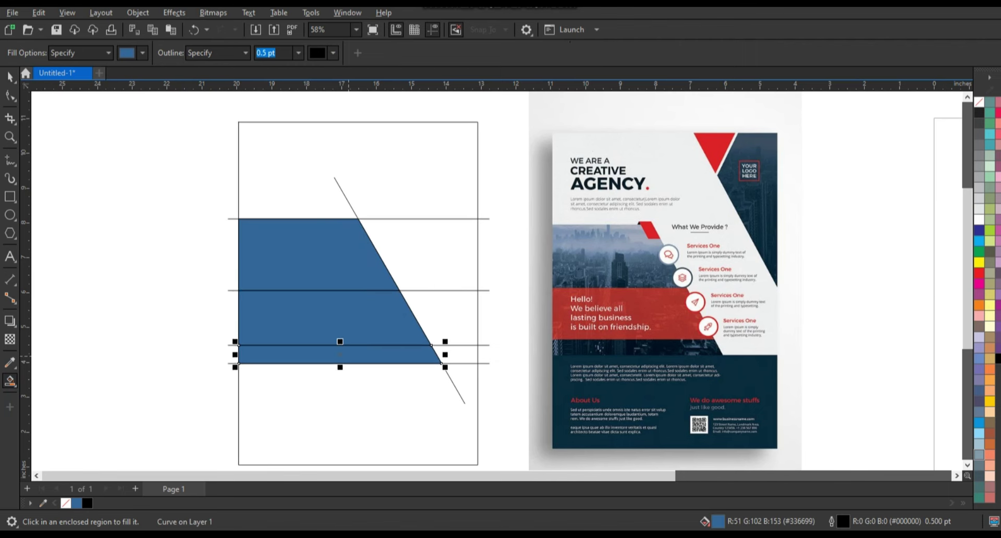
{"action": "left_click", "coordinate": [9, 77]}
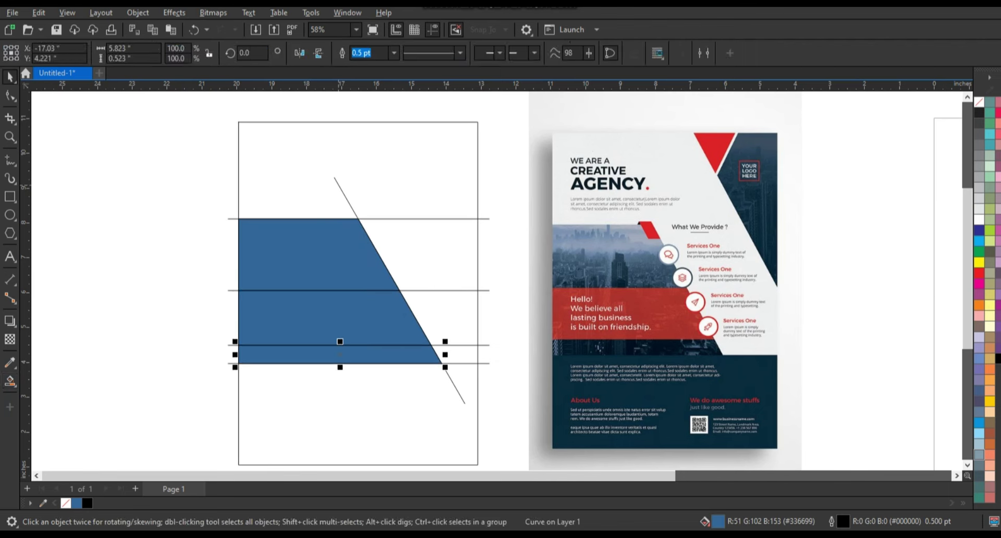
{"action": "left_click", "coordinate": [375, 249]}
{"action": "key", "text": "Escape"}
{"action": "left_click", "coordinate": [9, 381]}
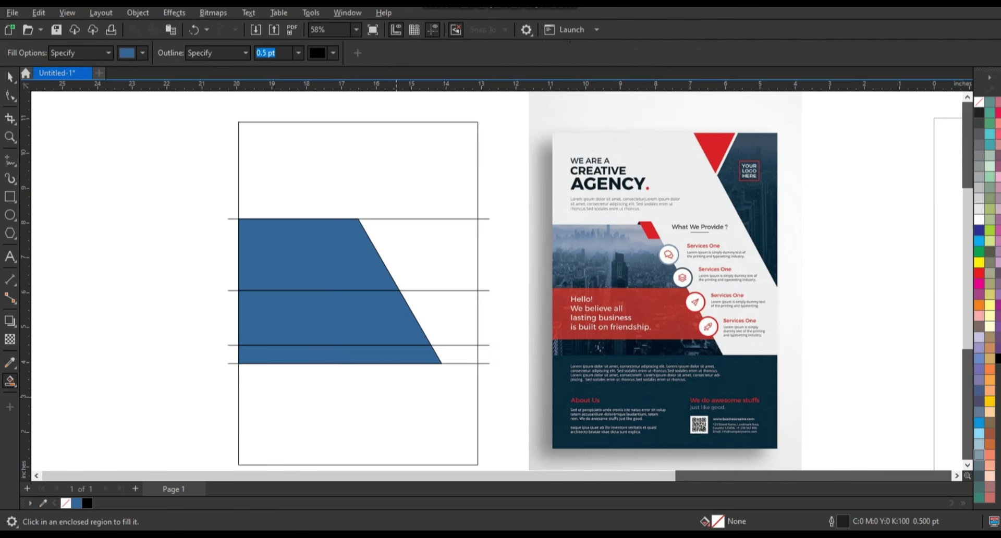
{"action": "left_click", "coordinate": [339, 417]}
Delete the four horizontal guide lines
{"action": "key", "text": "space"}
{"action": "key", "text": "Escape"}
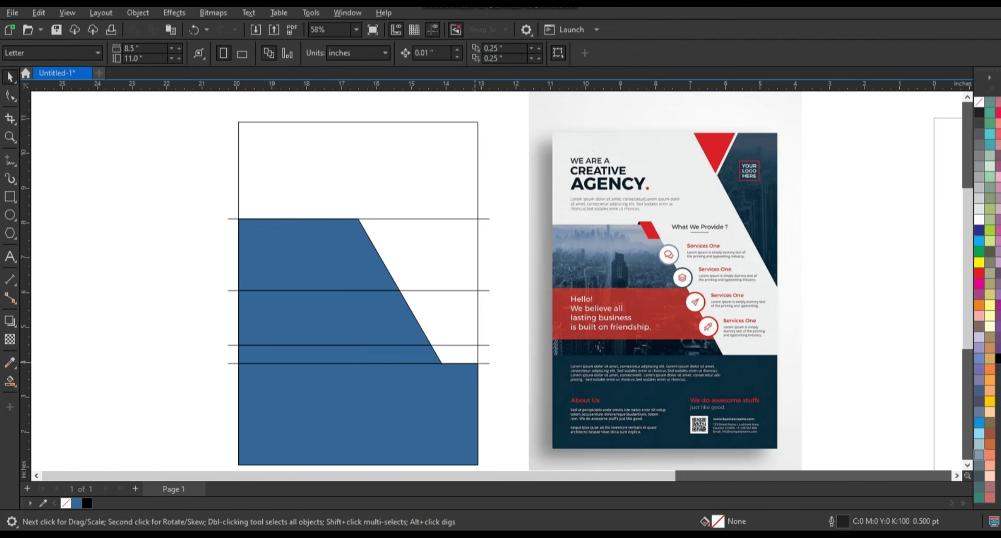
{"action": "left_click", "coordinate": [358, 363]}
{"action": "key", "text": "Delete"}
{"action": "left_click", "coordinate": [359, 345]}
{"action": "key", "text": "Delete"}
{"action": "left_click", "coordinate": [443, 290]}
{"action": "key", "text": "Delete"}
{"action": "left_click", "coordinate": [417, 218]}
{"action": "key", "text": "Delete"}
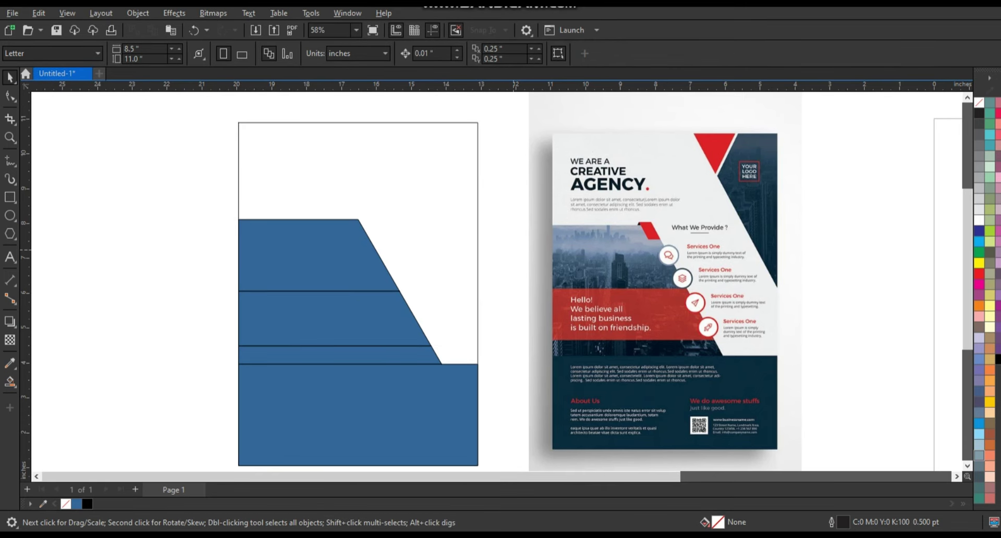
Test-move the middle blue band off the page, undoing each move to keep it in place
{"action": "left_click", "coordinate": [313, 255]}
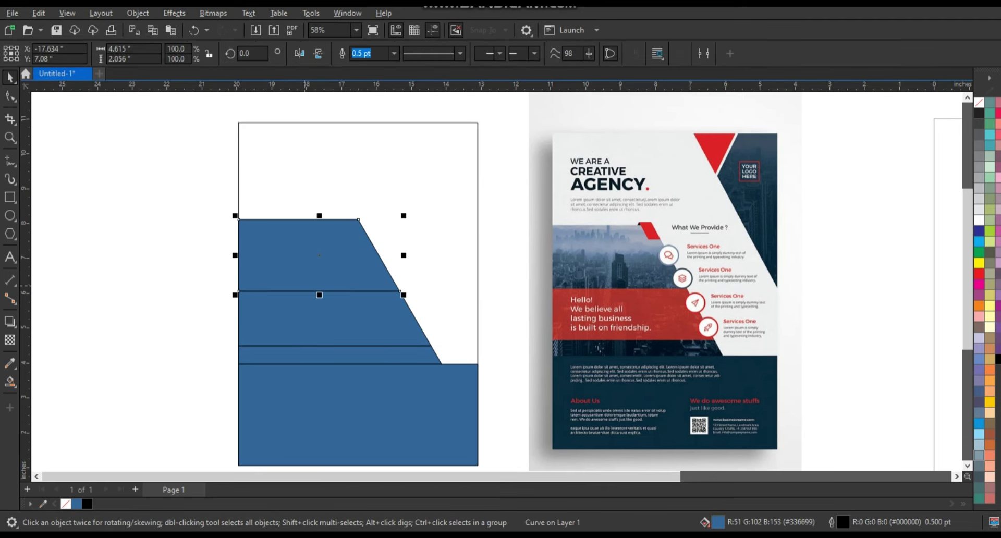
{"action": "key", "text": "Tab"}
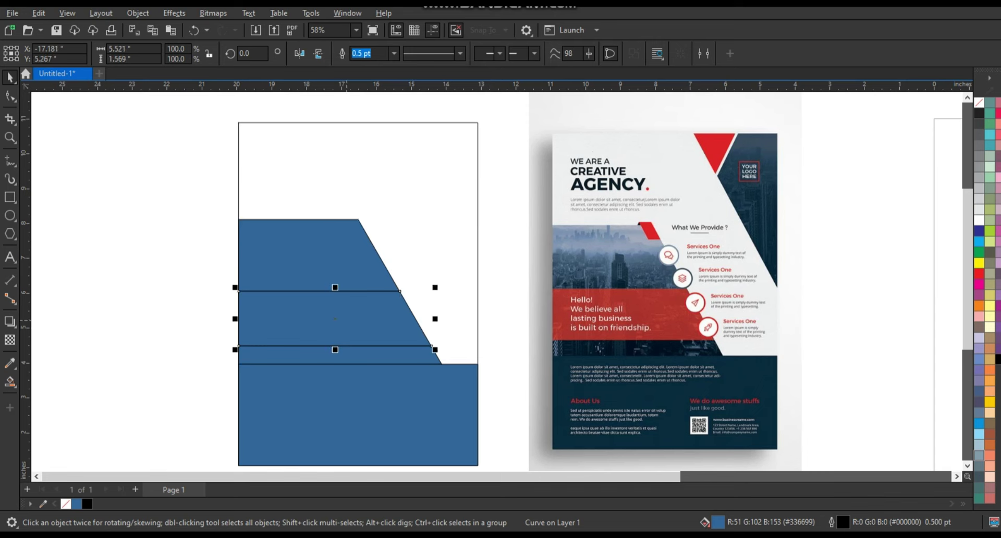
{"action": "left_click_drag", "start_coordinate": [335, 318], "coordinate": [135, 318]}
{"action": "key", "text": "ctrl+z"}
{"action": "left_click_drag", "start_coordinate": [335, 318], "coordinate": [170, 317]}
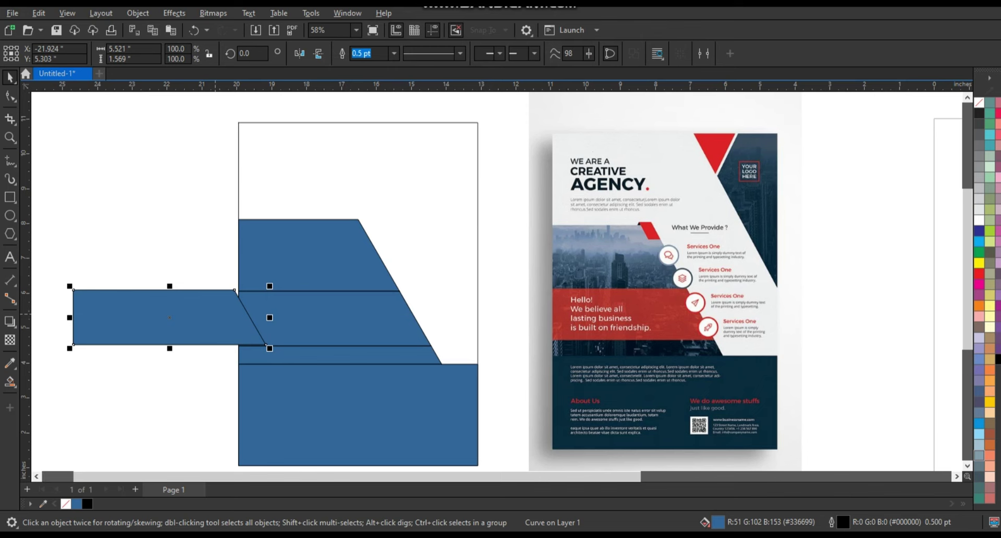
{"action": "key", "text": "ctrl+z"}
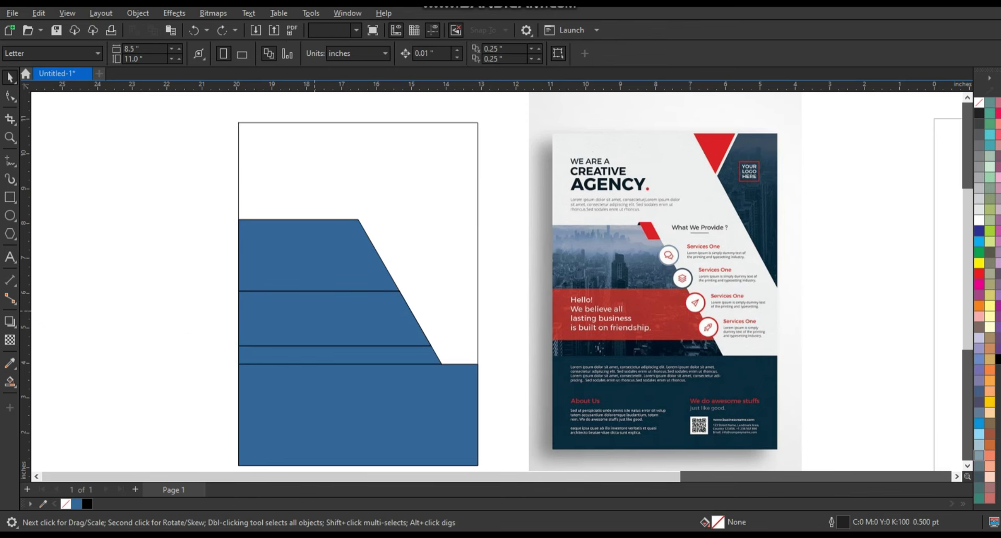
Select the lower bands and undo a trial move to the left
{"action": "key", "text": "shift+Tab"}
{"action": "left_click", "coordinate": [333, 318], "text": "shift"}
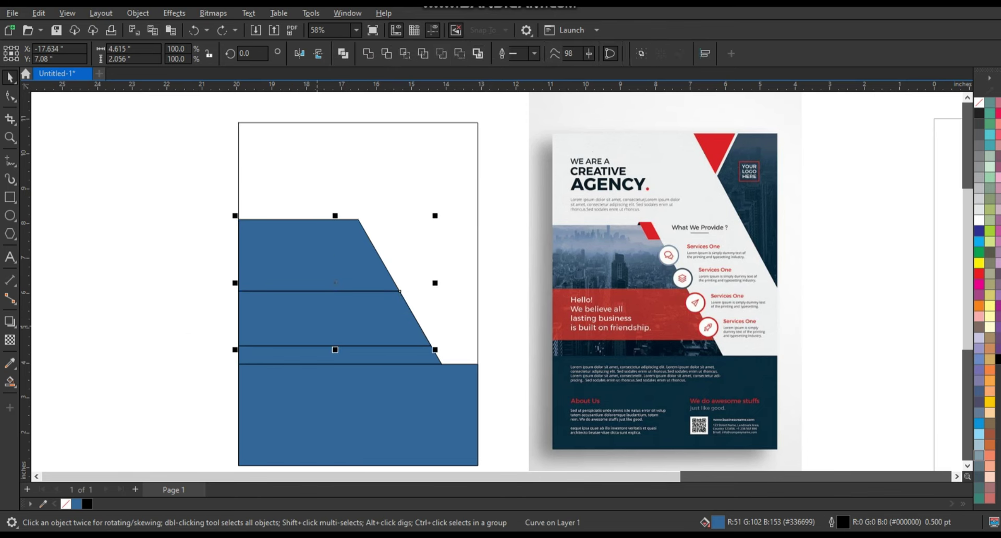
{"action": "left_click", "coordinate": [333, 355], "text": "shift"}
{"action": "left_click_drag", "start_coordinate": [334, 354], "coordinate": [147, 354]}
{"action": "key", "text": "ctrl+z"}
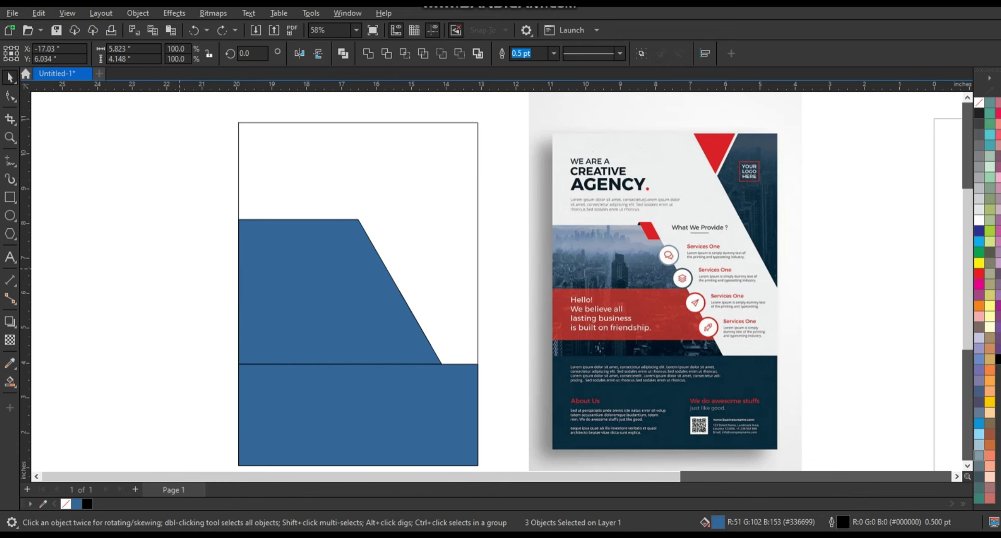
Bring the middle band to the front and fill it red
{"action": "left_click_drag", "start_coordinate": [175, 268], "coordinate": [488, 357]}
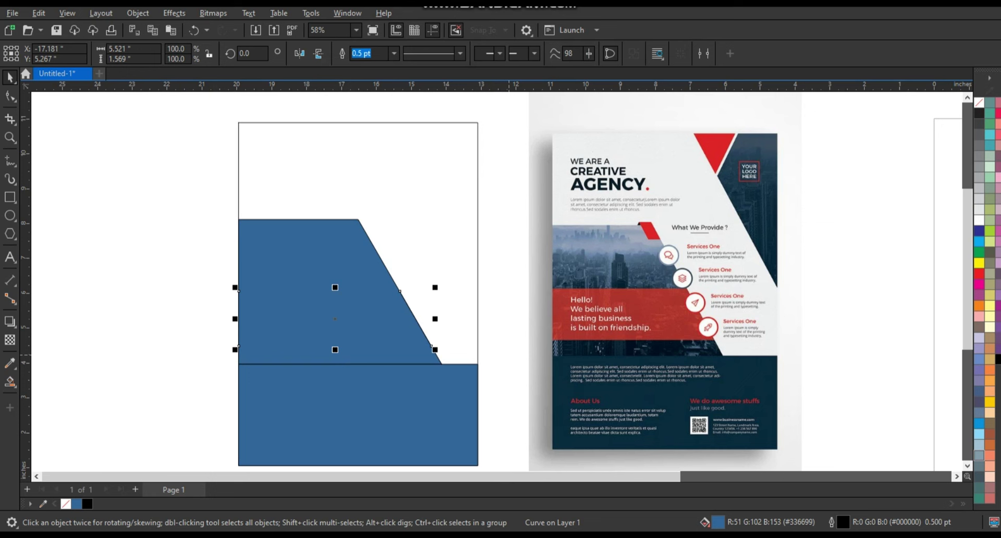
{"action": "key", "text": "shift+Page_Up"}
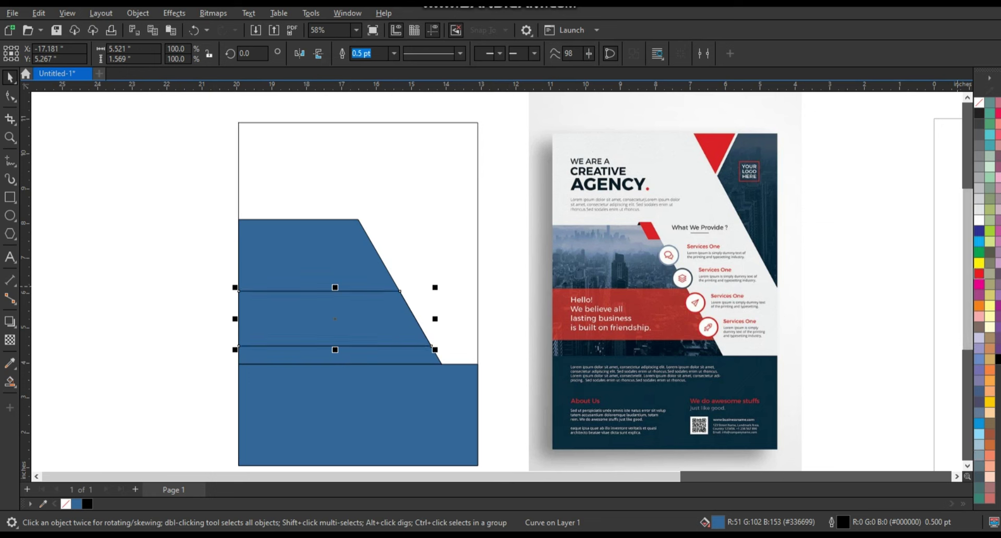
{"action": "left_click", "coordinate": [979, 273]}
{"action": "key", "text": "Tab"}
{"action": "key", "text": "Tab"}
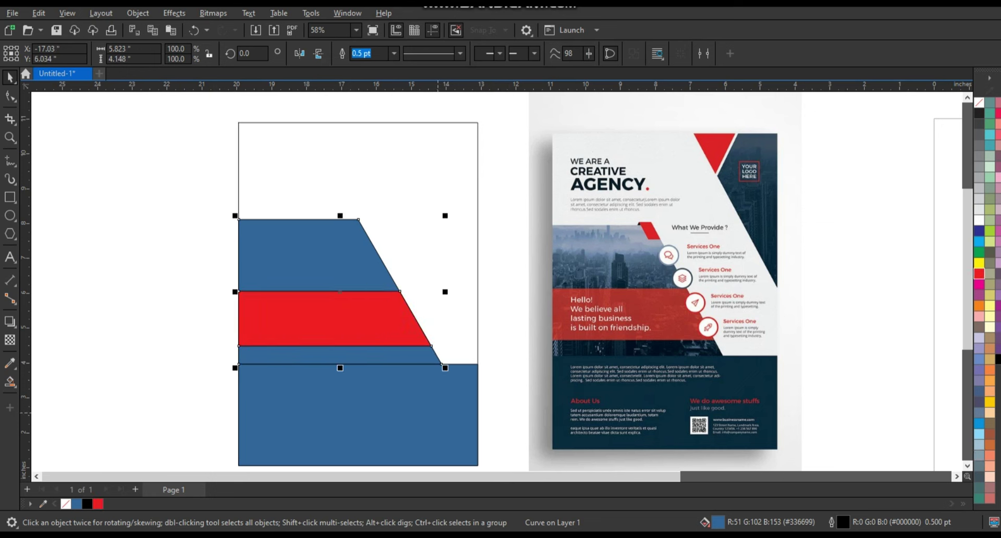
{"action": "key", "text": "Tab"}
{"action": "left_click", "coordinate": [10, 363]}
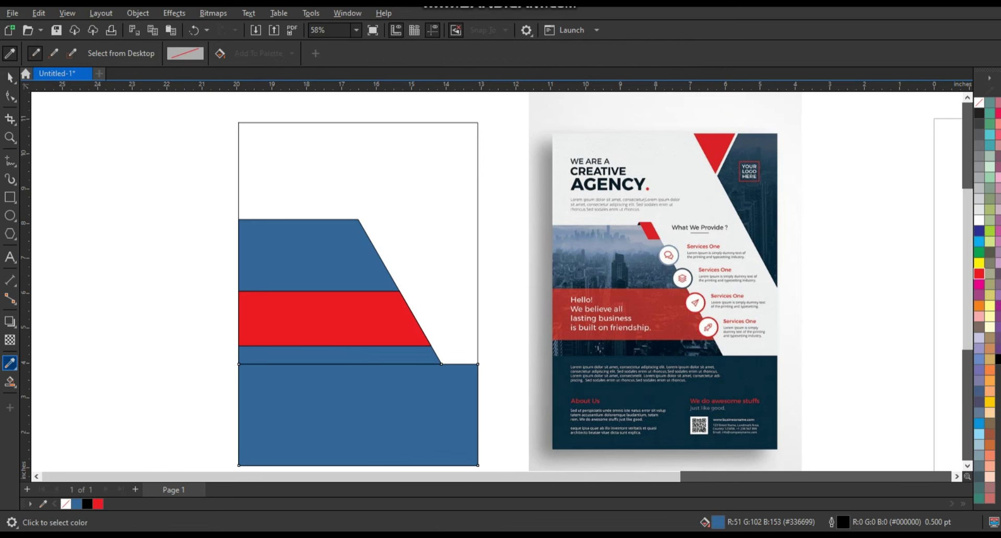
Fill the bottom rectangle with the reference flyer's dark navy (#0B2C3D)
{"action": "left_click", "coordinate": [760, 390]}
{"action": "left_click", "coordinate": [416, 425]}
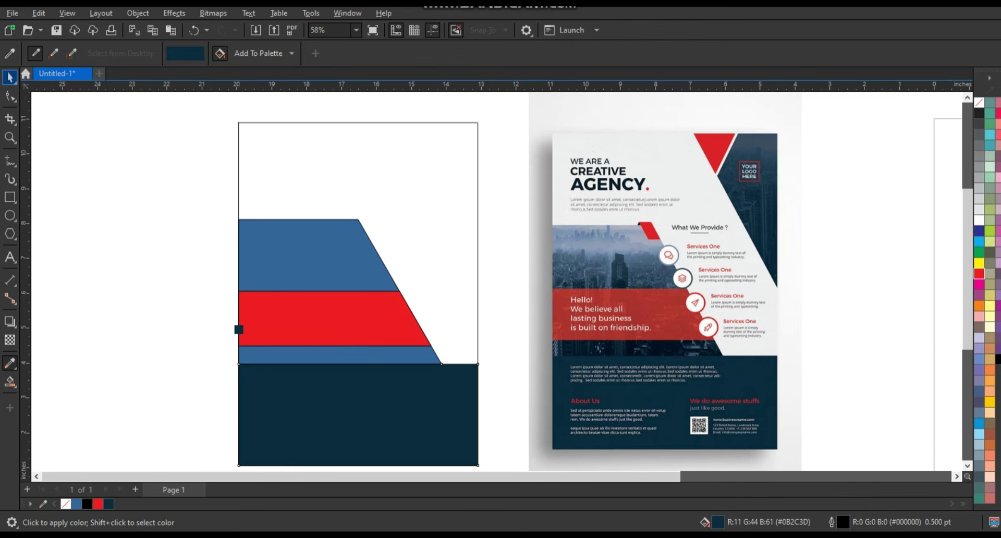
{"action": "left_click", "coordinate": [10, 77]}
{"action": "left_click", "coordinate": [481, 463]}
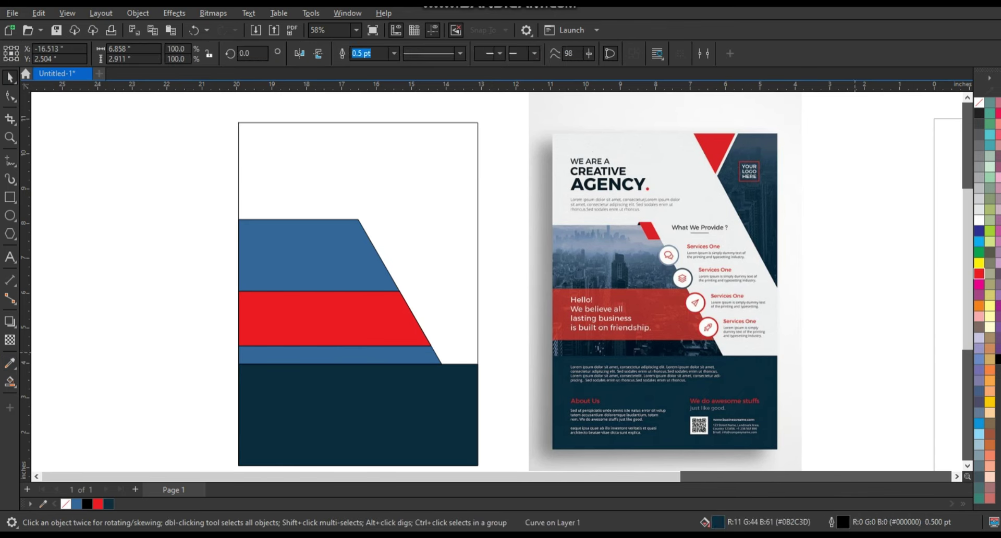
{"action": "key", "text": "Escape"}
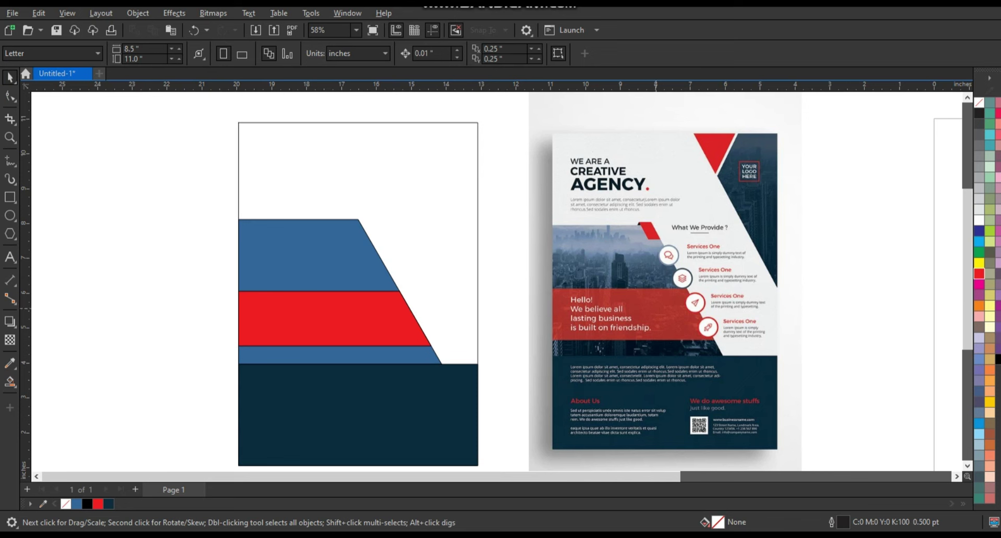
Draw a diagonal line and a rotated copy crossing it near the top right
{"action": "left_click", "coordinate": [10, 161]}
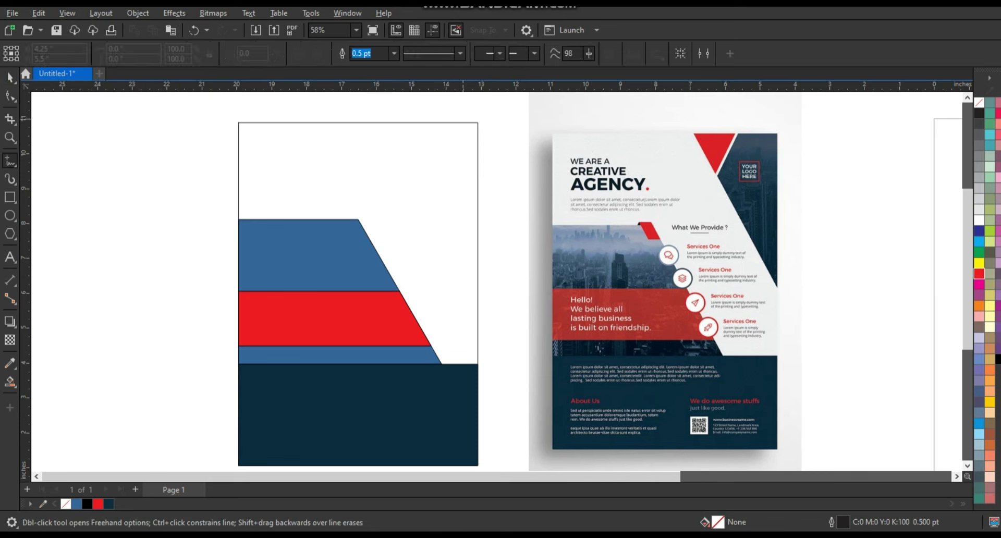
{"action": "left_click", "coordinate": [378, 110]}
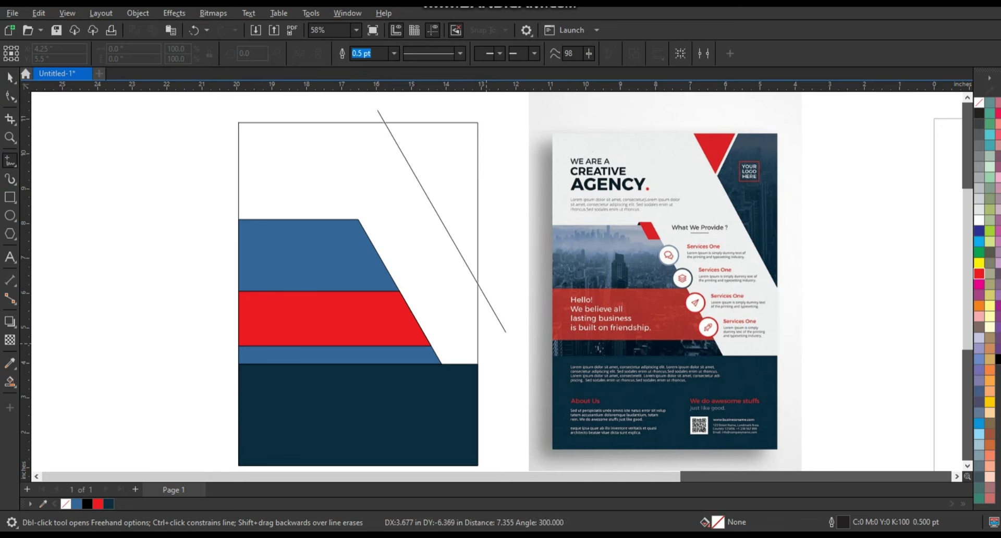
{"action": "left_click", "coordinate": [505, 332]}
{"action": "key", "text": "space"}
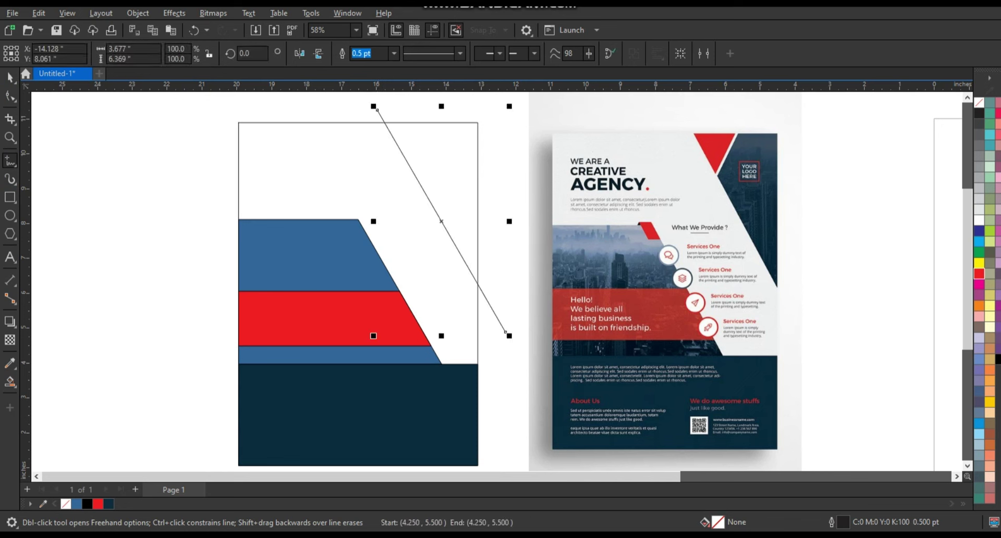
{"action": "left_click", "coordinate": [505, 329]}
{"action": "left_click_drag", "start_coordinate": [373, 336], "coordinate": [568, 259]}
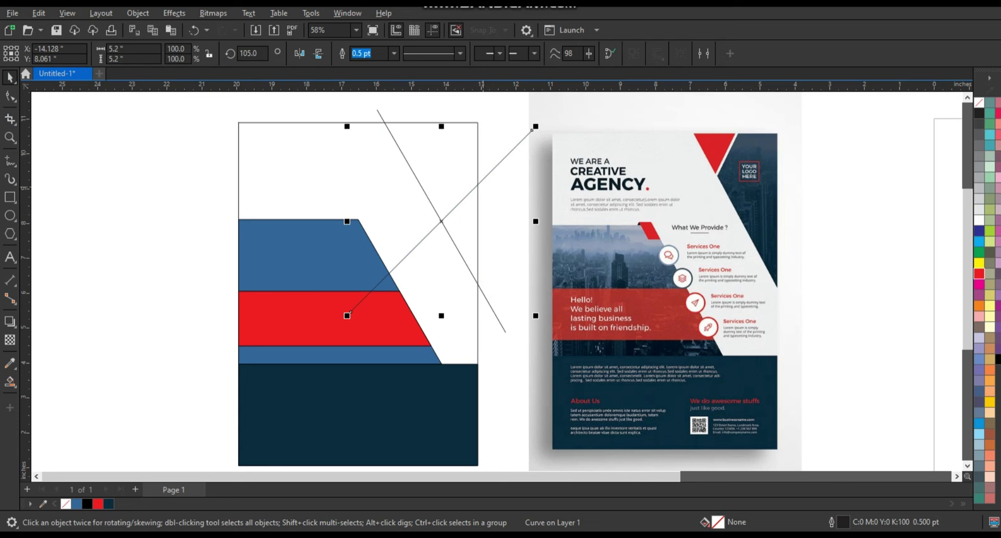
{"action": "left_click", "coordinate": [348, 314]}
{"action": "left_click_drag", "start_coordinate": [347, 315], "coordinate": [397, 340]}
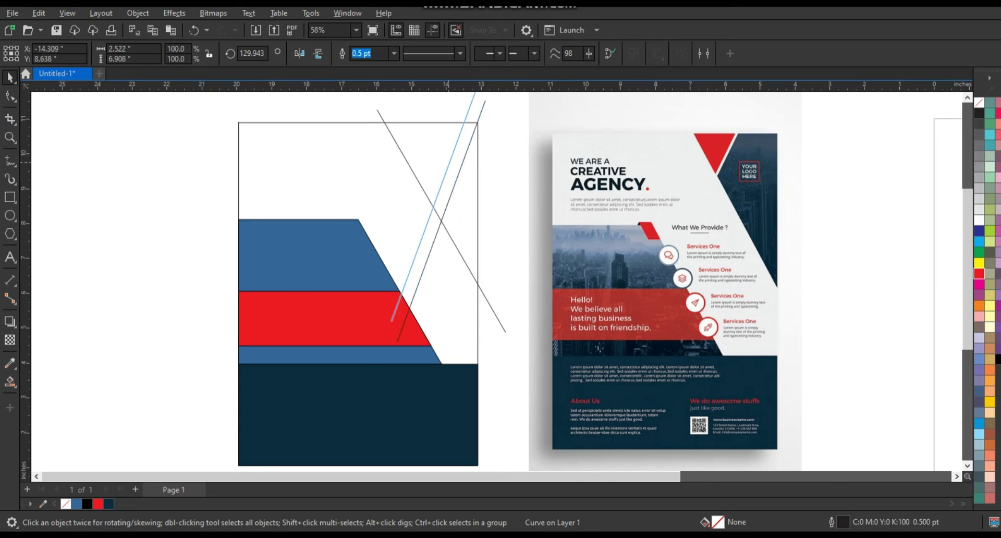
{"action": "left_click_drag", "start_coordinate": [428, 258], "coordinate": [397, 258]}
{"action": "left_click_drag", "start_coordinate": [380, 302], "coordinate": [381, 307]}
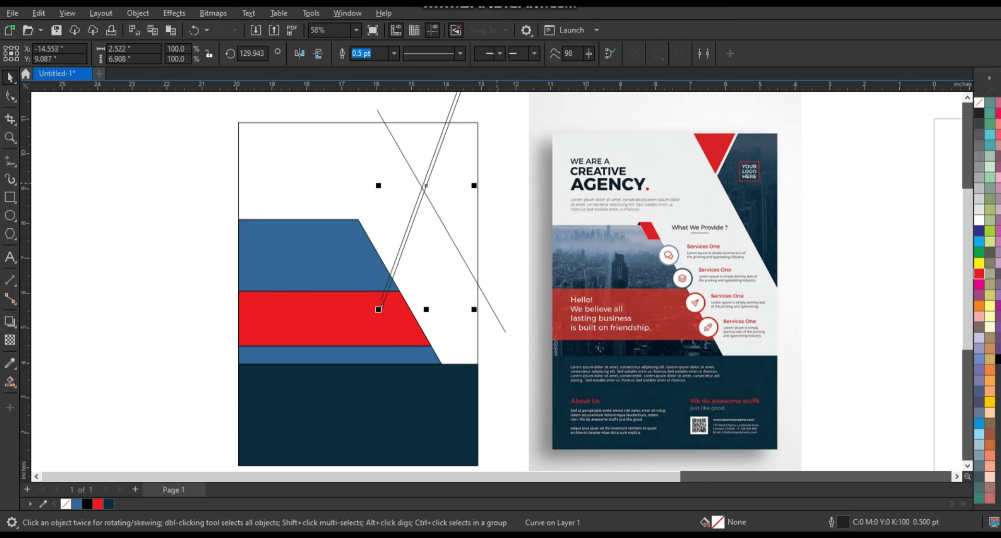
Smart Fill the top triangle and right-hand region, then delete the guide lines
{"action": "left_click", "coordinate": [10, 382]}
{"action": "left_click", "coordinate": [456, 209]}
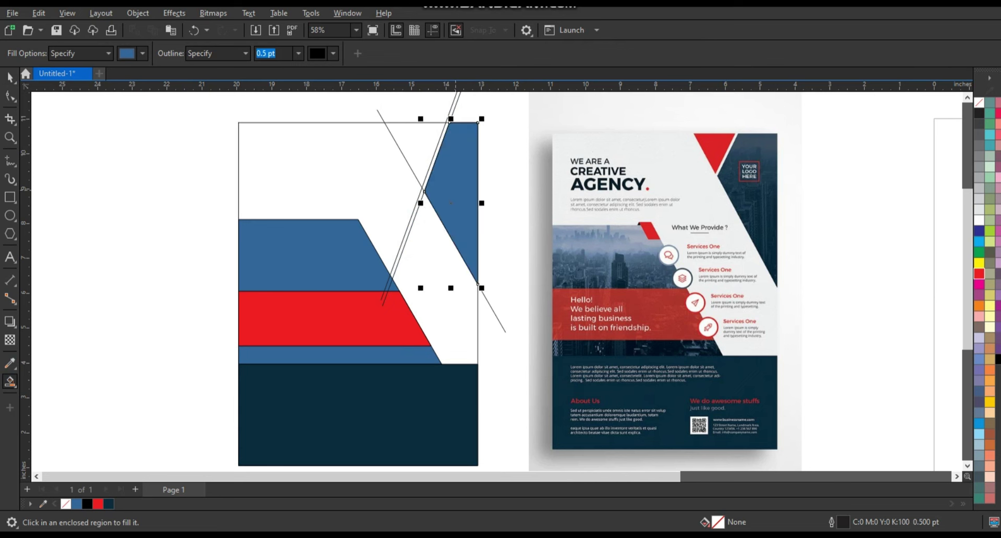
{"action": "left_click", "coordinate": [412, 148]}
{"action": "key", "text": "space"}
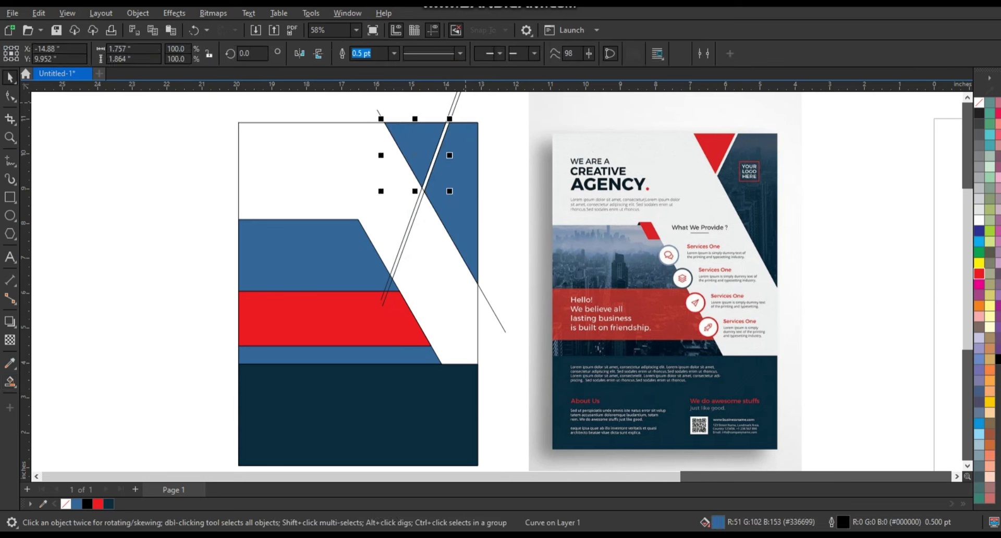
{"action": "key", "text": "Delete"}
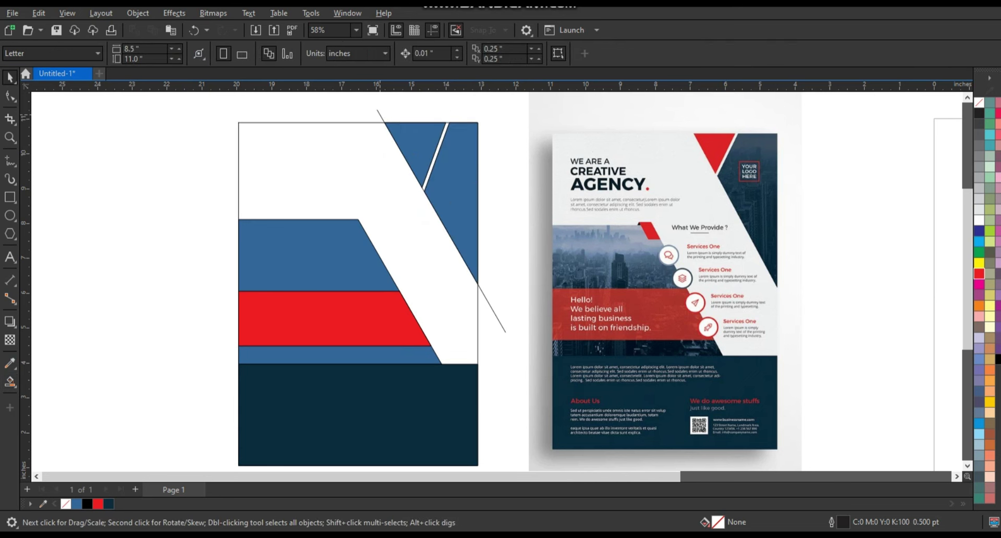
{"action": "key", "text": "Delete"}
Colour the top triangle red and the right-hand slanted panel dark navy
{"action": "left_click", "coordinate": [411, 151]}
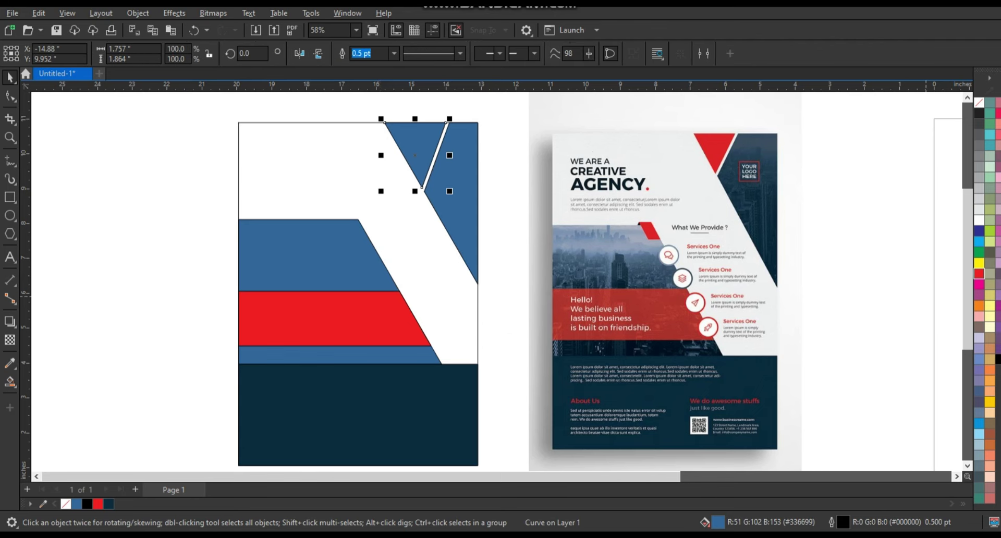
{"action": "left_click", "coordinate": [97, 503]}
{"action": "left_click", "coordinate": [456, 219]}
{"action": "left_click", "coordinate": [108, 503]}
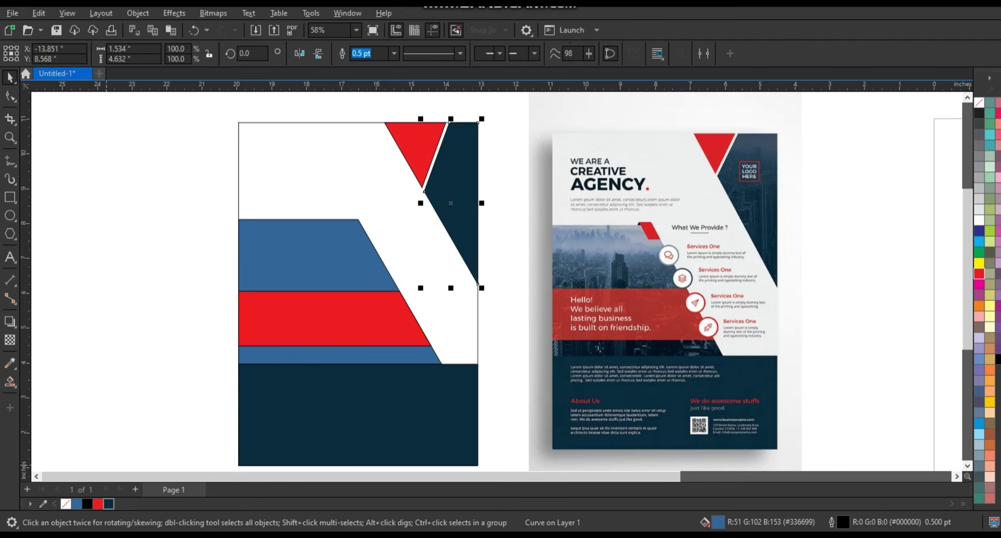
{"action": "scroll", "coordinate": [542, 288], "scroll_direction": "down", "scroll_amount": 1}
{"action": "left_click", "coordinate": [365, 260]}
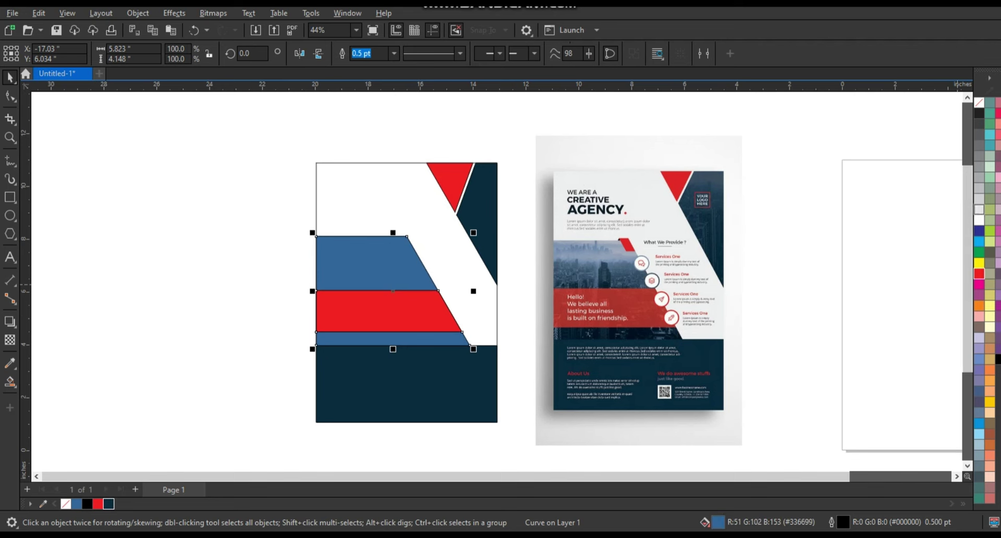
Fill the blue stripes above and below the red band light grey, rejecting the darker grey
{"action": "left_click", "coordinate": [979, 188]}
{"action": "left_click", "coordinate": [979, 157]}
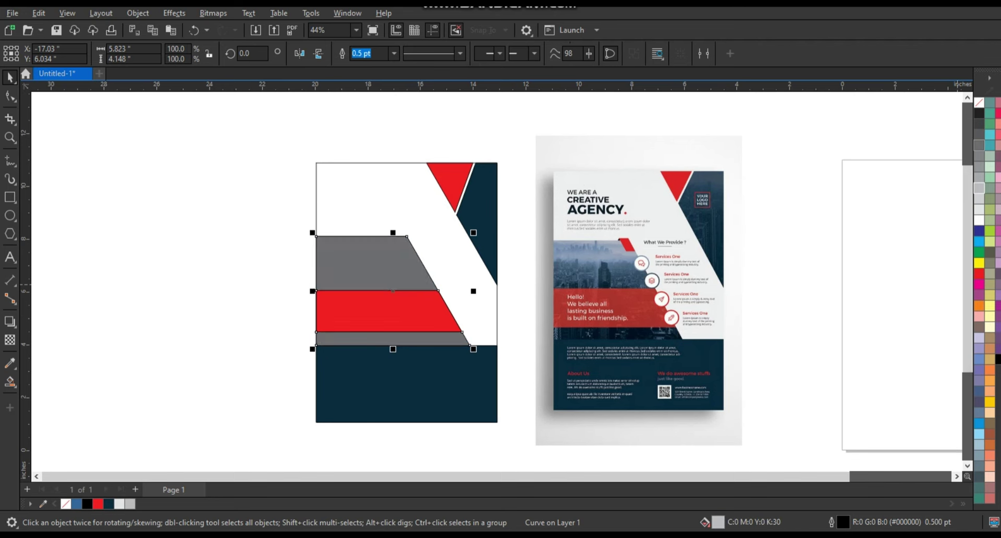
{"action": "key", "text": "ctrl+z"}
{"action": "key", "text": "ctrl+z"}
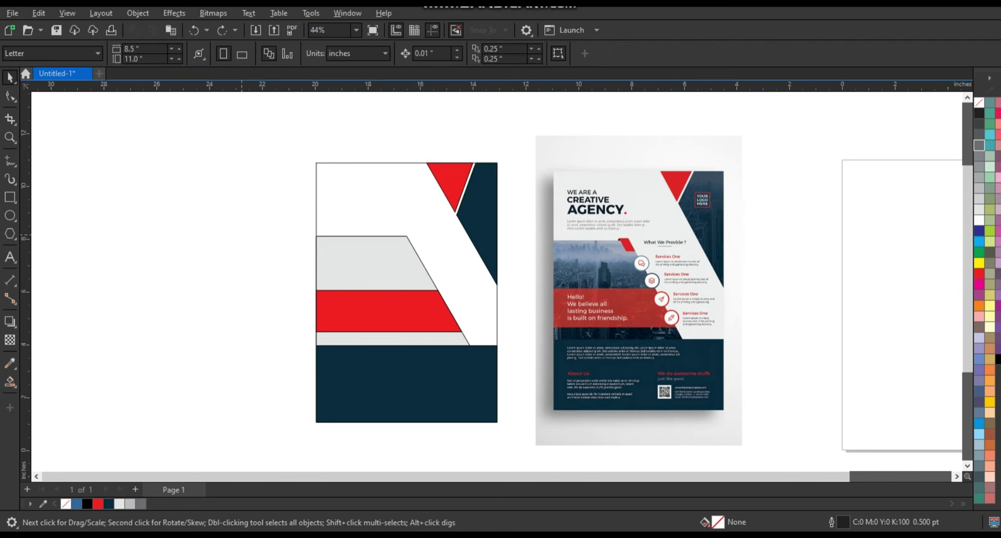
{"action": "left_click_drag", "start_coordinate": [241, 123], "coordinate": [796, 459]}
{"action": "scroll", "coordinate": [724, 343], "scroll_direction": "up", "scroll_amount": 1}
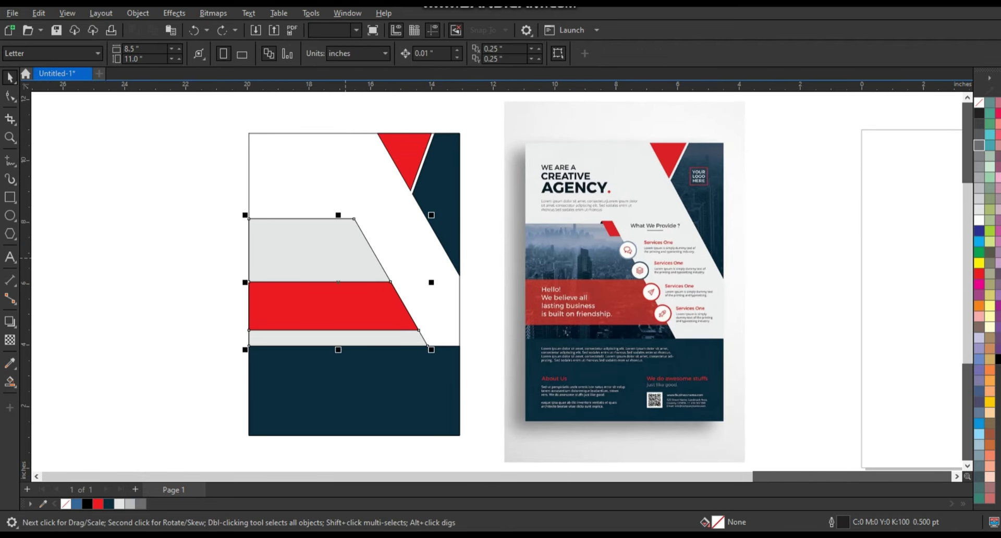
{"action": "key", "text": "Escape"}
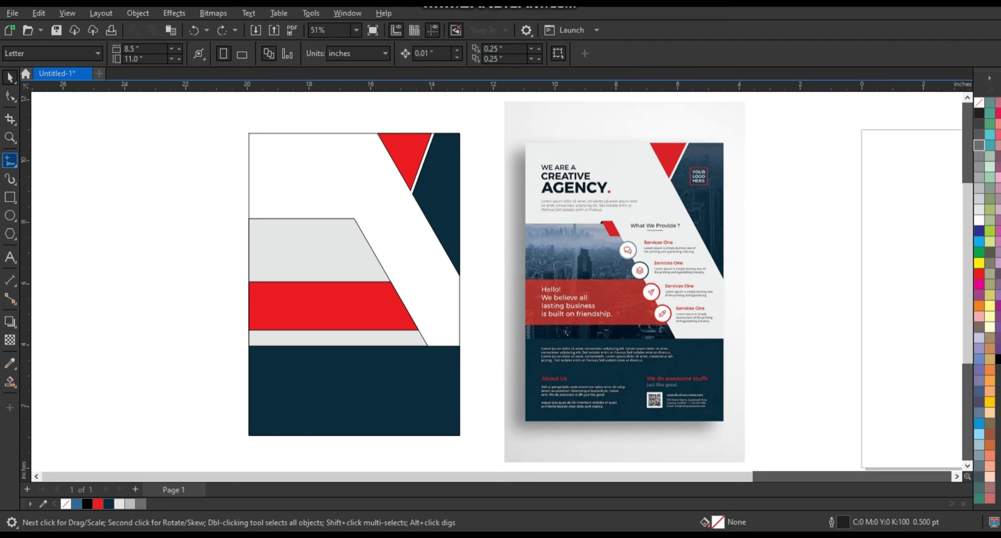
Draw a small circle filled 30% grey with a smaller white copy inside it as a ring
{"action": "left_click", "coordinate": [10, 215]}
{"action": "left_click_drag", "start_coordinate": [123, 205], "coordinate": [148, 230]}
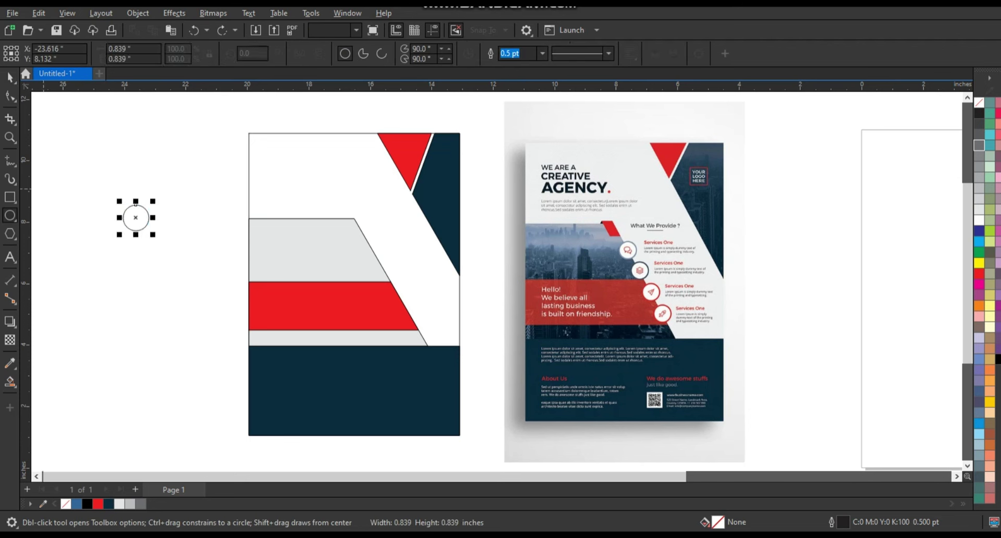
{"action": "key", "text": "space"}
{"action": "key", "text": "shift+F2"}
{"action": "key", "text": "F3"}
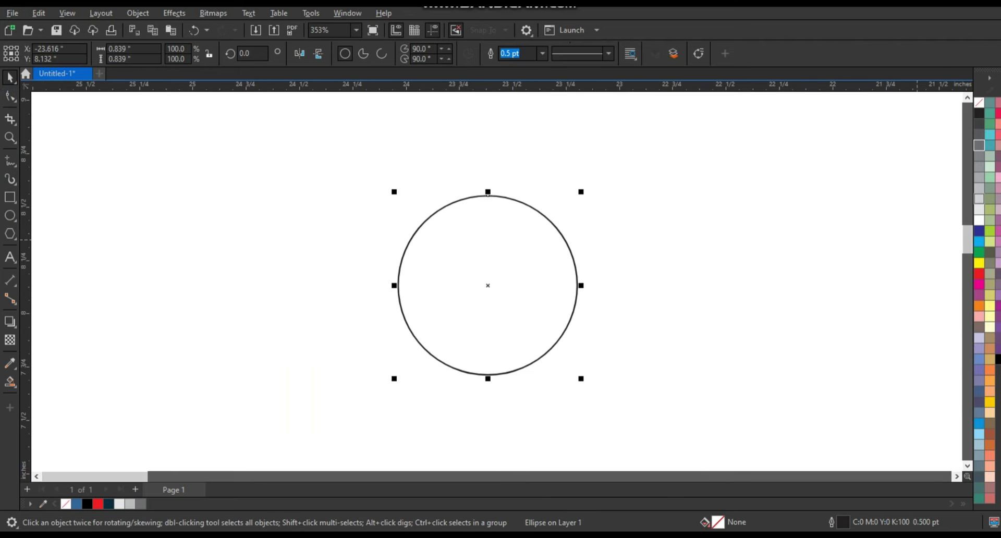
{"action": "left_click", "coordinate": [979, 188]}
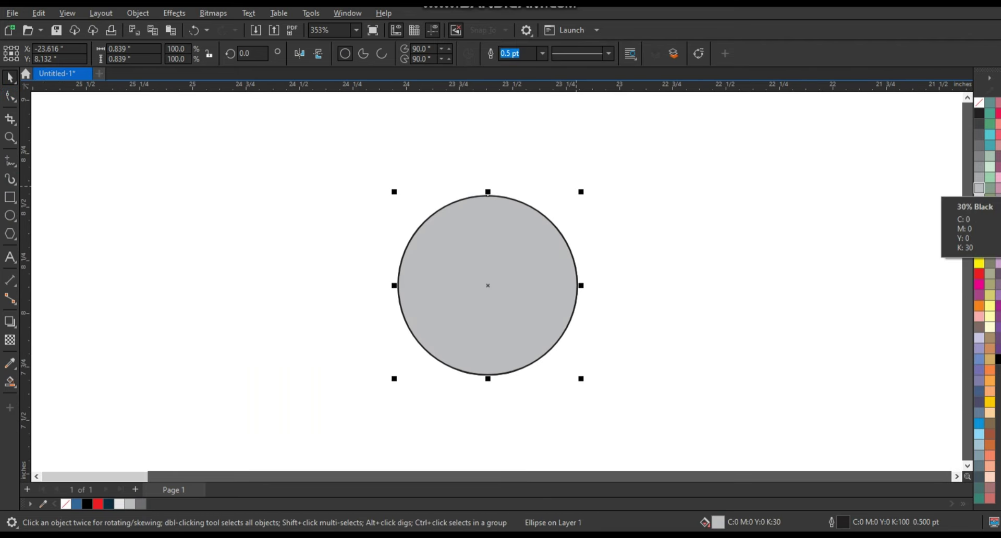
{"action": "left_click_drag", "start_coordinate": [581, 191], "coordinate": [570, 204]}
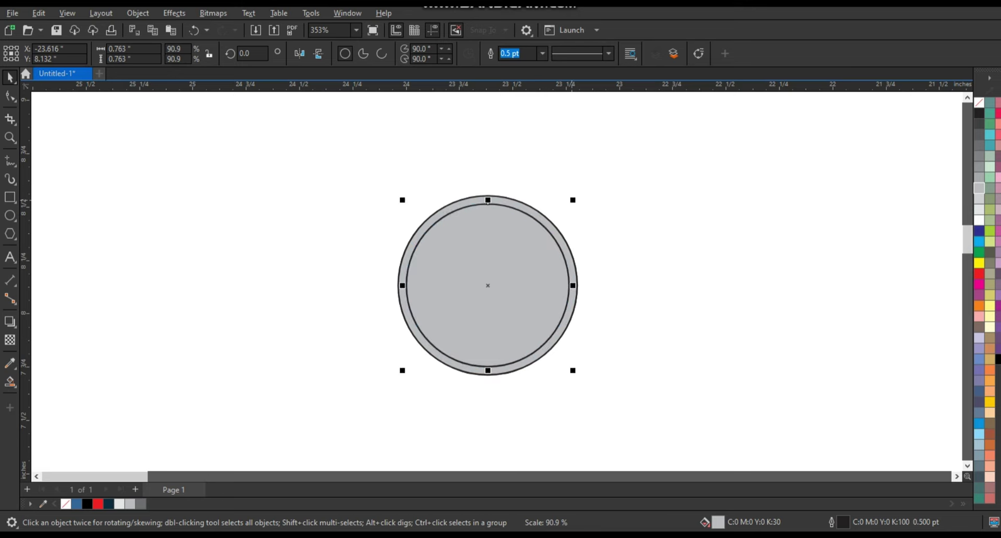
{"action": "key", "text": "F3"}
{"action": "left_click", "coordinate": [979, 220]}
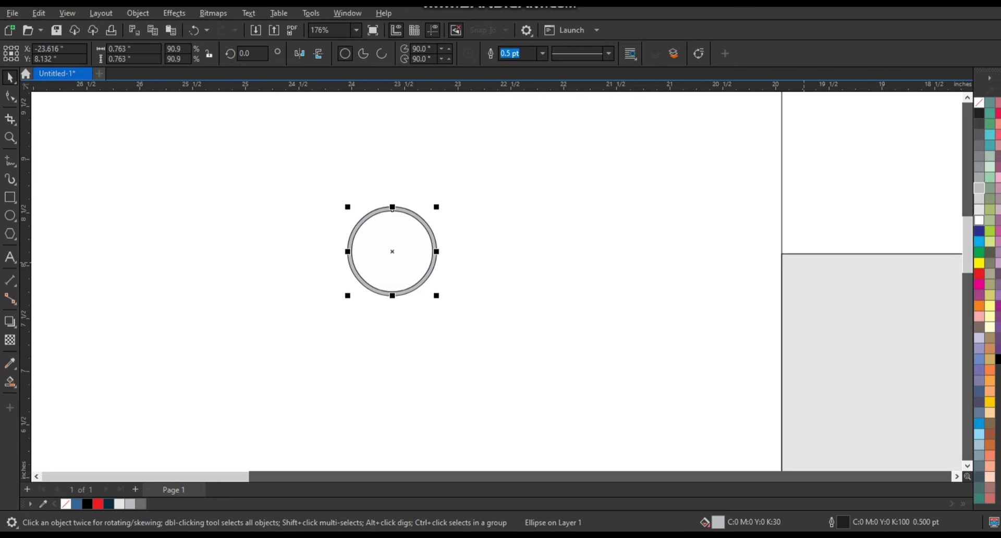
Copy the ringed circle onto the slanted band edge and repeat to make four stepped circles
{"action": "scroll", "coordinate": [250, 217], "scroll_direction": "down", "scroll_amount": 5}
{"action": "mouse_move", "coordinate": [289, 227]}
{"action": "left_mouse_down"}
{"action": "mouse_move", "coordinate": [514, 249]}
{"action": "mouse_move", "coordinate": [526, 271]}
{"action": "left_mouse_up"}
{"action": "key", "text": "ctrl+z"}
{"action": "key", "text": "ctrl+d"}
{"action": "key", "text": "ctrl+d"}
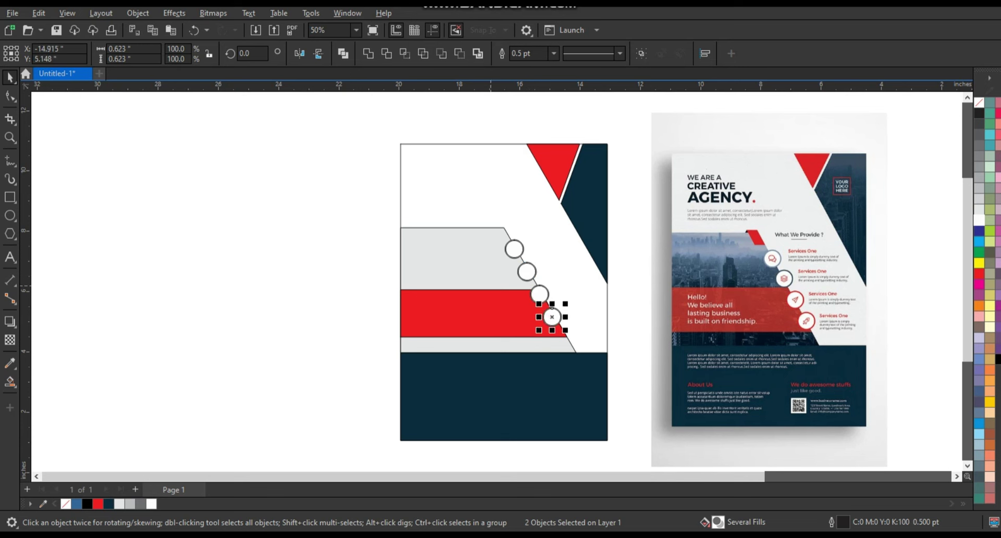
Nudge the four ringed circles down-right along the band edge and give them no outline
{"action": "left_click_drag", "start_coordinate": [643, 214], "coordinate": [480, 323]}
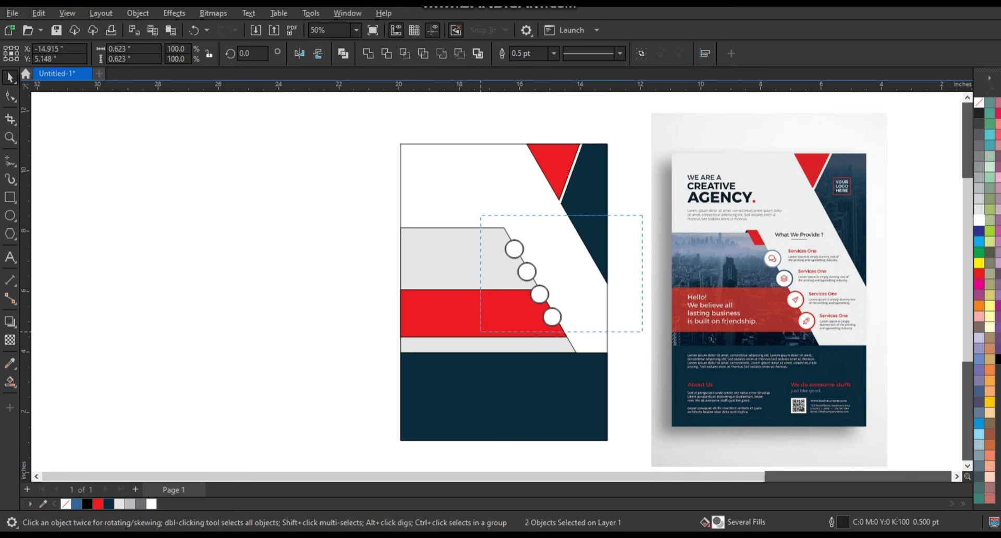
{"action": "left_click_drag", "start_coordinate": [551, 317], "coordinate": [556, 323]}
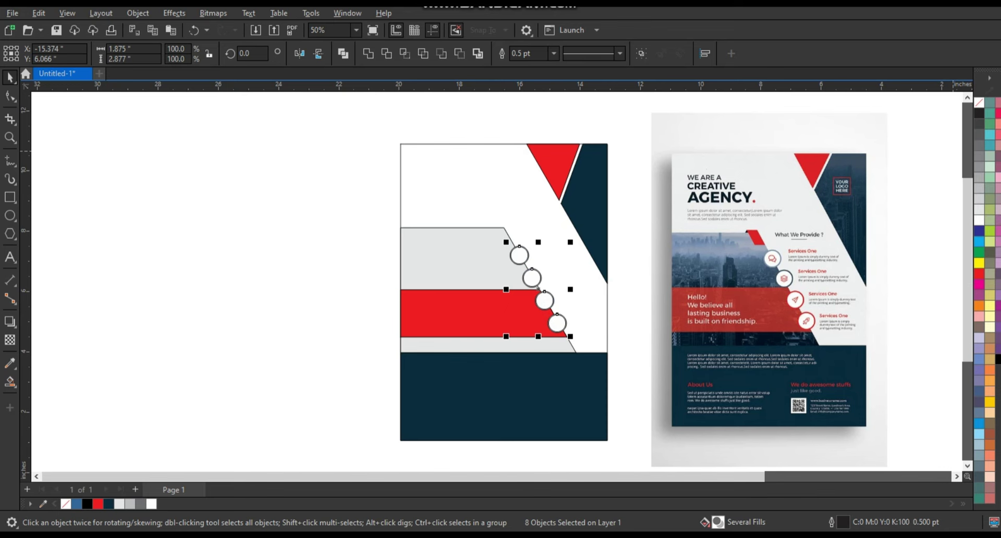
{"action": "right_click", "coordinate": [979, 102]}
{"action": "key", "text": "Escape"}
{"action": "scroll", "coordinate": [627, 293], "scroll_direction": "down", "scroll_amount": 1}
{"action": "left_click_drag", "start_coordinate": [443, 167], "coordinate": [837, 409]}
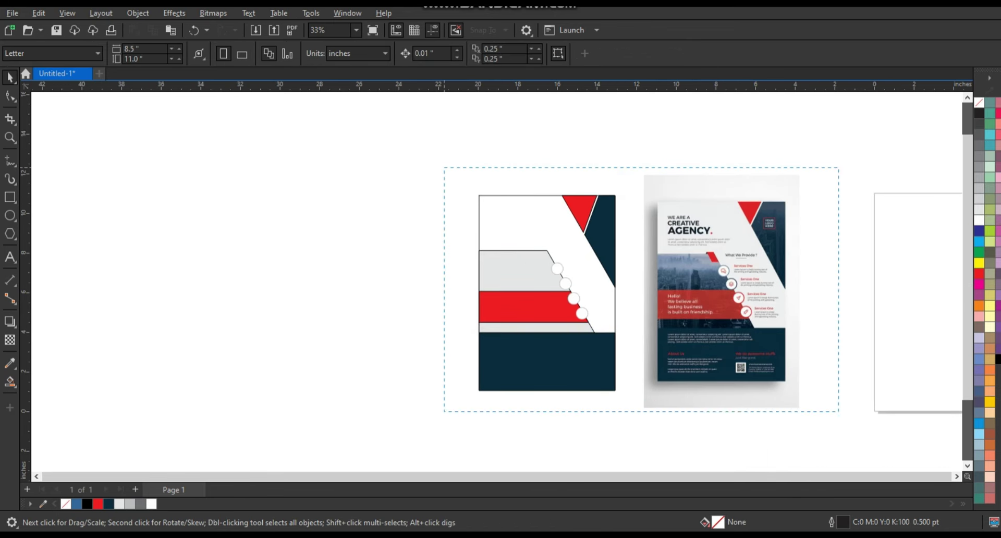
{"action": "key", "text": "shift+F2"}
{"action": "key", "text": "Escape"}
Remove outlines from the grey band, then from the circles, triangles and white shapes
{"action": "left_click", "coordinate": [302, 245]}
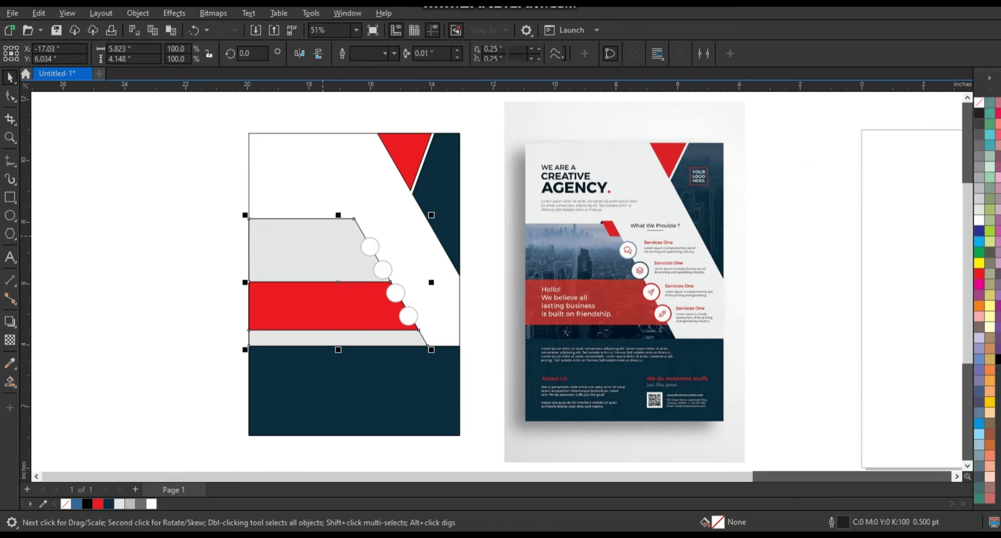
{"action": "right_click", "coordinate": [979, 103]}
{"action": "left_click", "coordinate": [937, 117]}
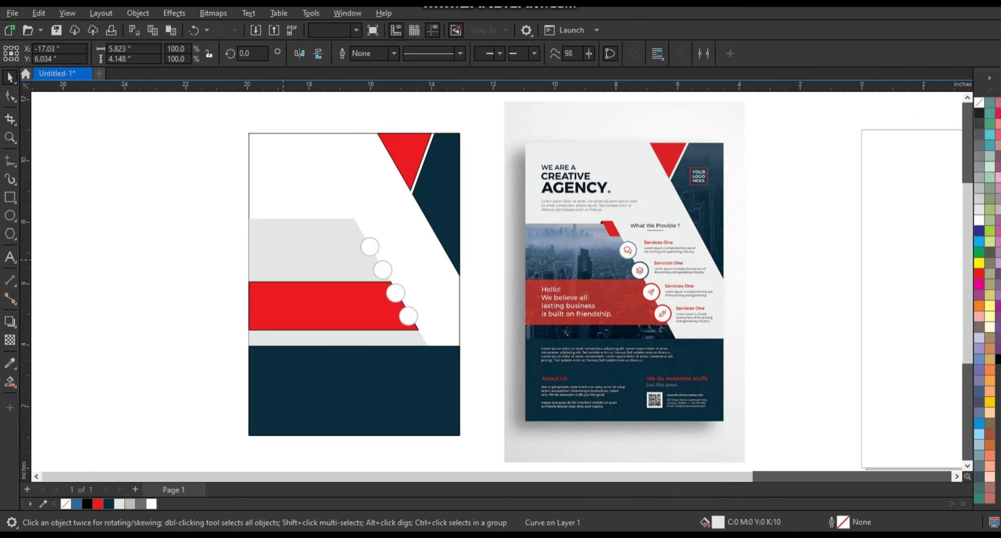
{"action": "key", "text": "Escape"}
{"action": "left_click", "coordinate": [440, 172]}
{"action": "left_click_drag", "start_coordinate": [497, 116], "coordinate": [353, 300]}
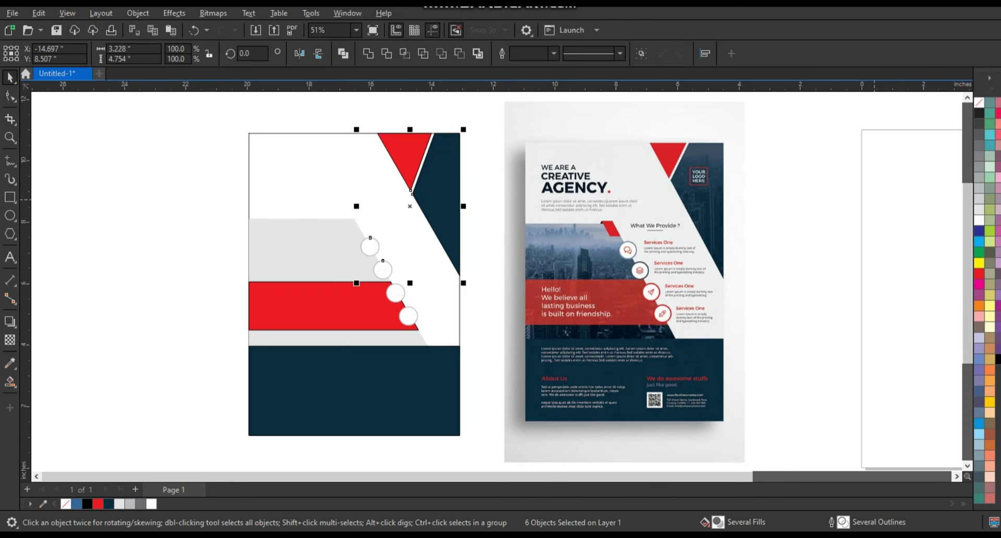
{"action": "key", "text": "Escape"}
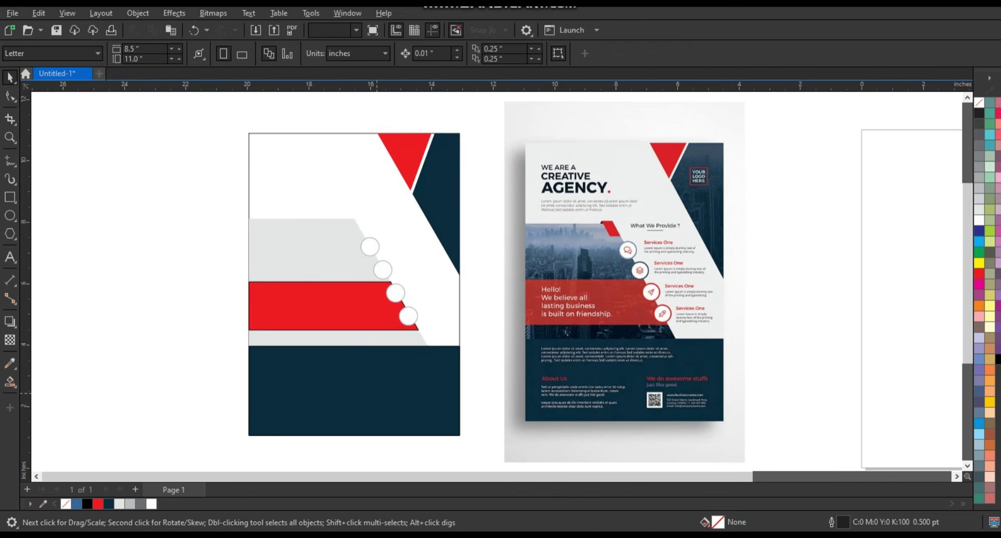
Remove the navy bottom block's outline and zoom to show the flyer beside the reference image
{"action": "left_click", "coordinate": [354, 391]}
{"action": "right_click", "coordinate": [979, 107]}
{"action": "key", "text": "Escape"}
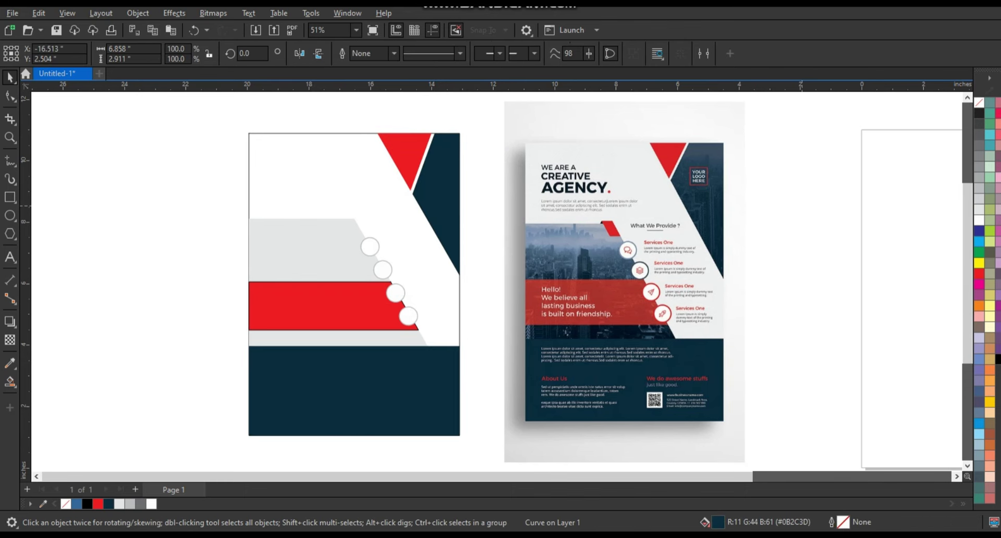
{"action": "key", "text": "Escape"}
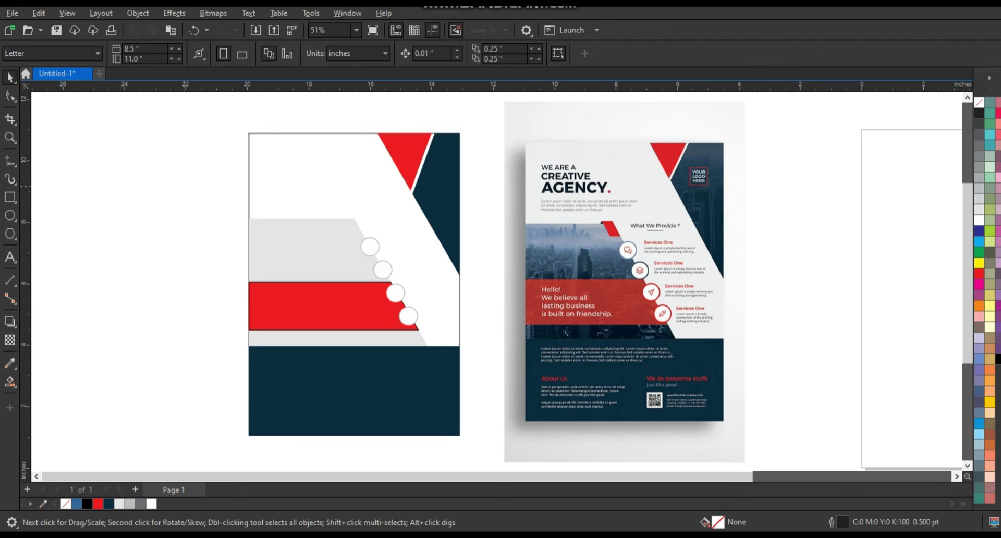
{"action": "key", "text": "z"}
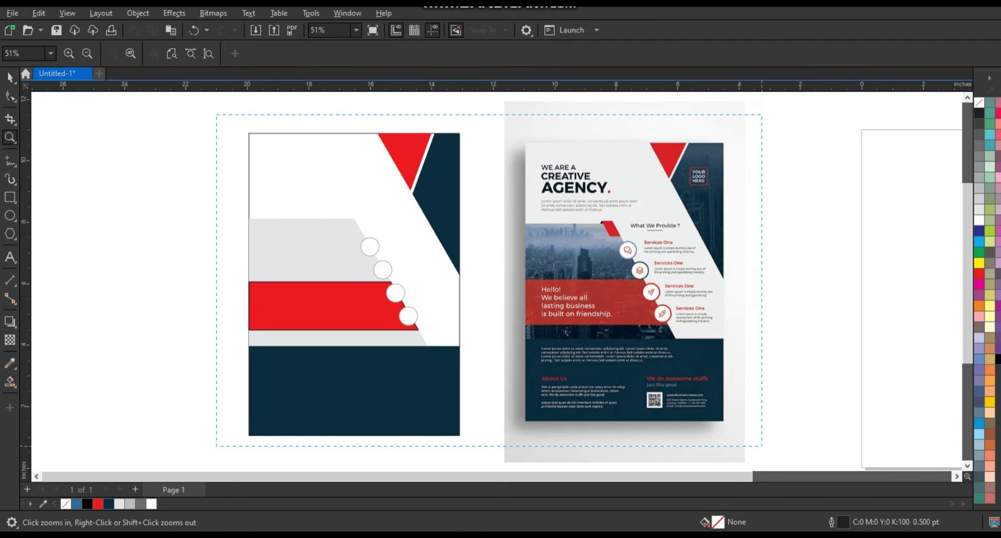
{"action": "left_click_drag", "start_coordinate": [761, 116], "coordinate": [216, 447]}
{"action": "key", "text": "space"}
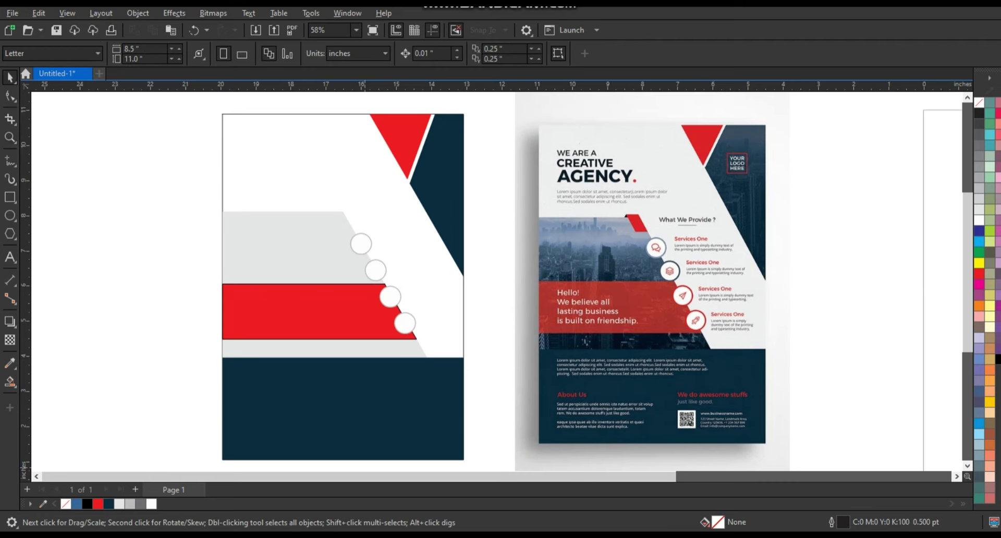
{"action": "key", "text": "alt+Tab"}
Scroll through the 'More to explore' grid of corporate flyer pins below the reference flyer
{"action": "scroll", "coordinate": [498, 313], "scroll_direction": "down", "scroll_amount": 5}
{"action": "scroll", "coordinate": [498, 312], "scroll_direction": "down", "scroll_amount": 1}
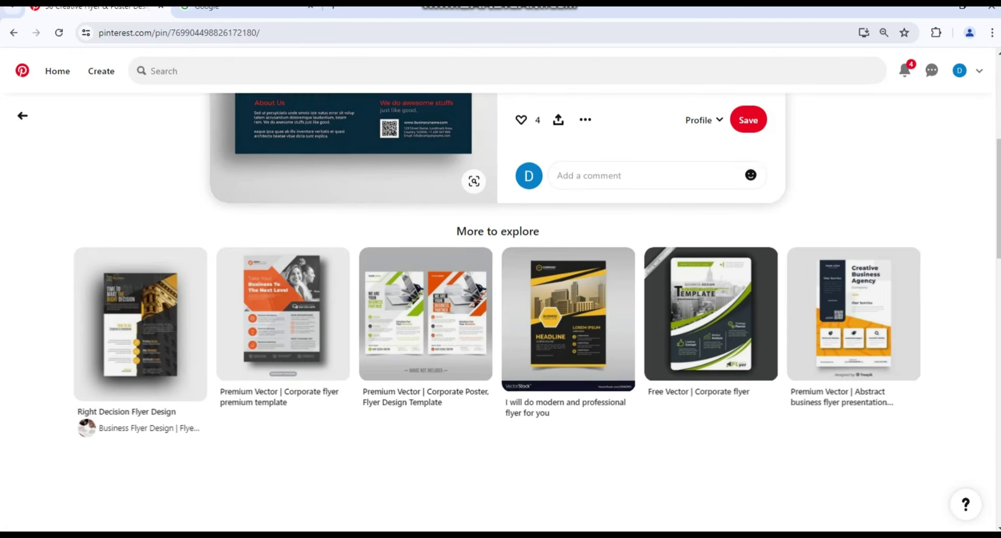
{"action": "scroll", "coordinate": [498, 312], "scroll_direction": "down", "scroll_amount": 1}
{"action": "scroll", "coordinate": [498, 313], "scroll_direction": "down", "scroll_amount": 2}
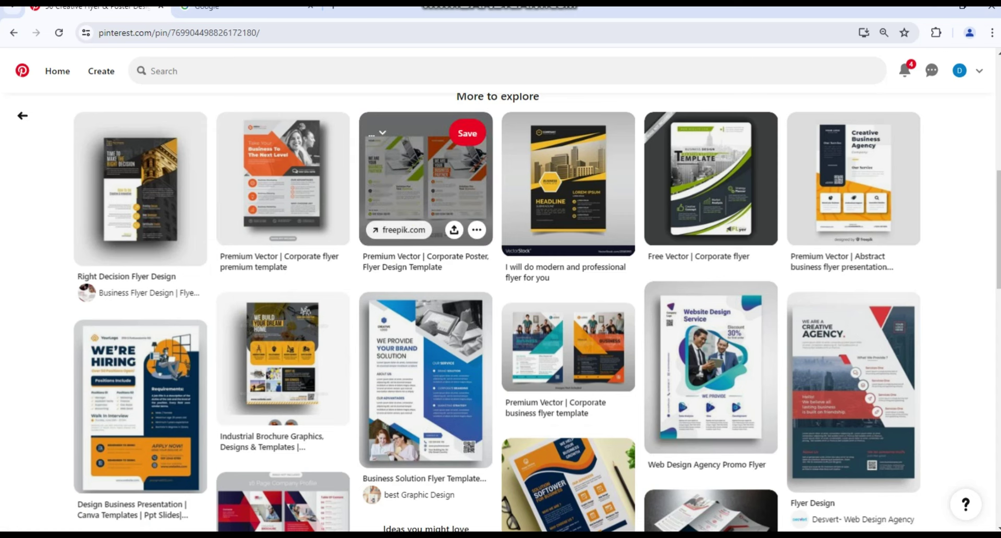
{"action": "scroll", "coordinate": [498, 313], "scroll_direction": "down", "scroll_amount": 3}
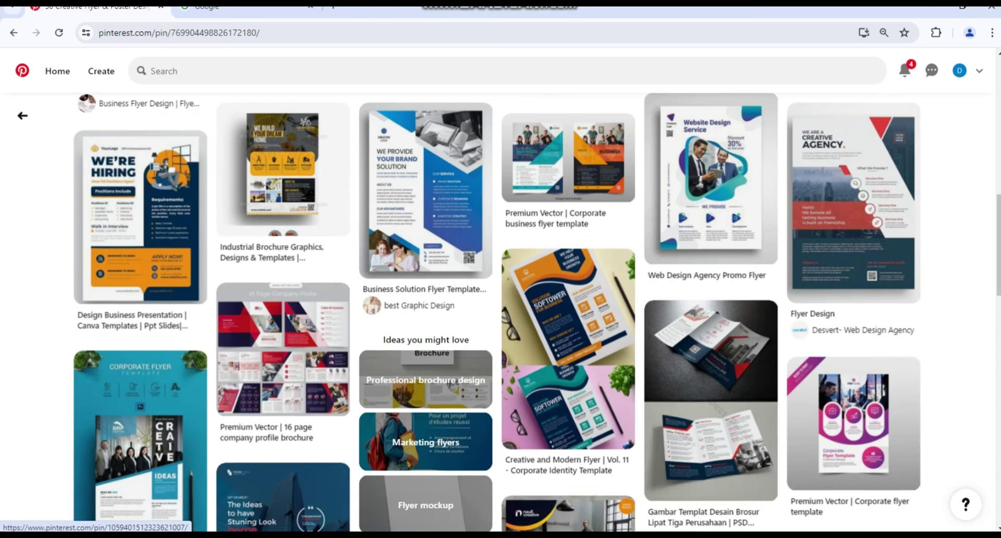
{"action": "scroll", "coordinate": [497, 313], "scroll_direction": "down", "scroll_amount": 3}
{"action": "scroll", "coordinate": [568, 287], "scroll_direction": "up", "scroll_amount": 2}
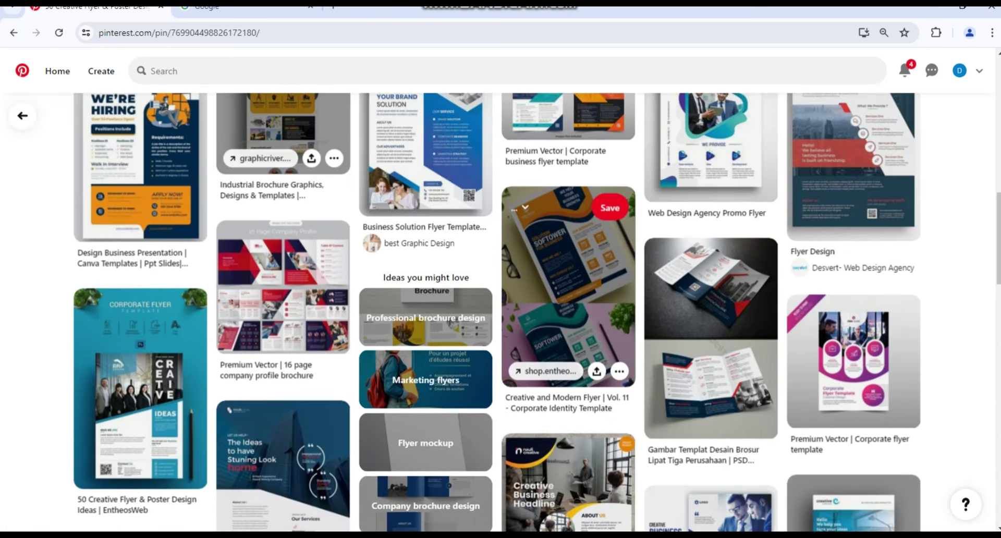
{"action": "scroll", "coordinate": [568, 234], "scroll_direction": "down", "scroll_amount": 2}
{"action": "scroll", "coordinate": [497, 313], "scroll_direction": "down", "scroll_amount": 4}
{"action": "scroll", "coordinate": [498, 313], "scroll_direction": "down", "scroll_amount": 2}
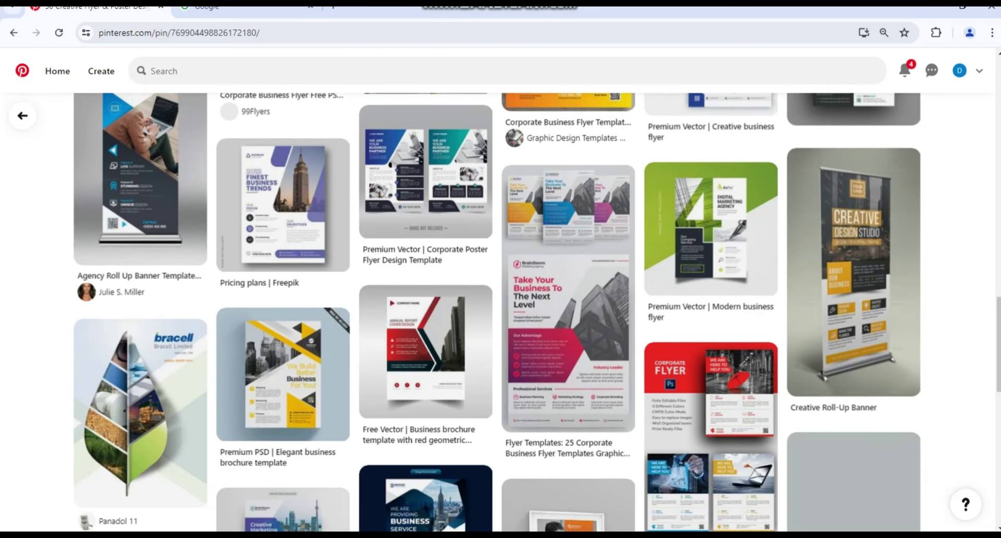
{"action": "scroll", "coordinate": [498, 313], "scroll_direction": "down", "scroll_amount": 2}
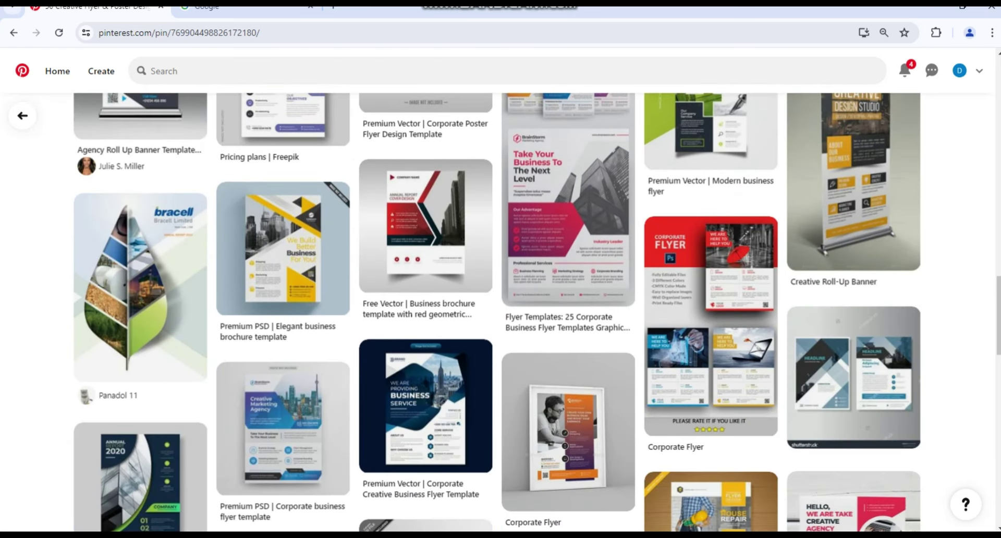
{"action": "scroll", "coordinate": [568, 312], "scroll_direction": "down", "scroll_amount": 1}
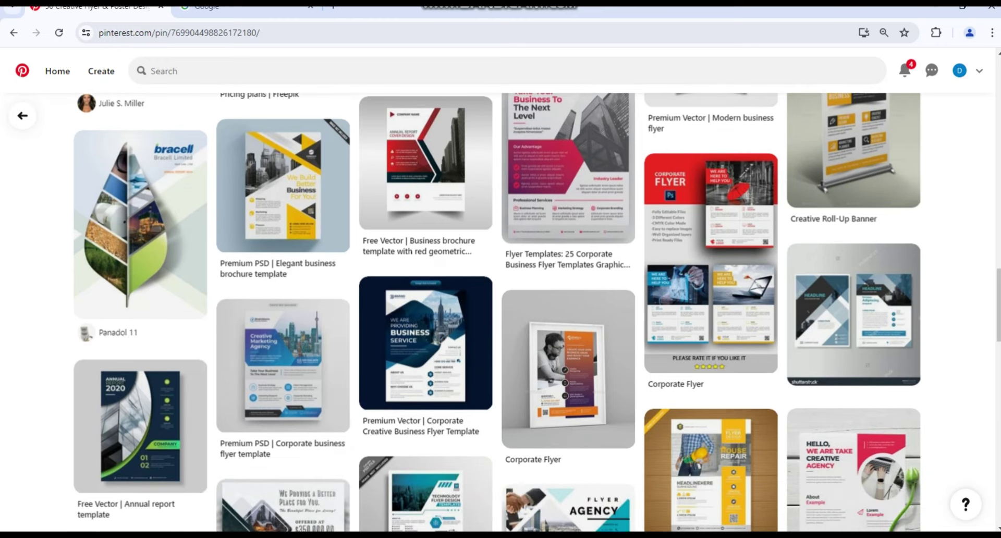
{"action": "scroll", "coordinate": [498, 313], "scroll_direction": "down", "scroll_amount": 2}
{"action": "scroll", "coordinate": [497, 313], "scroll_direction": "down", "scroll_amount": 2}
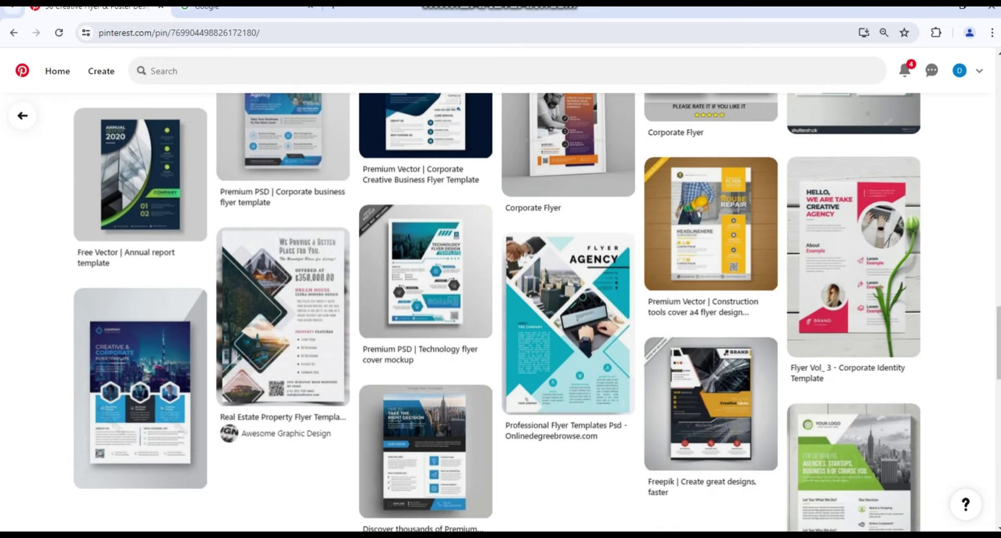